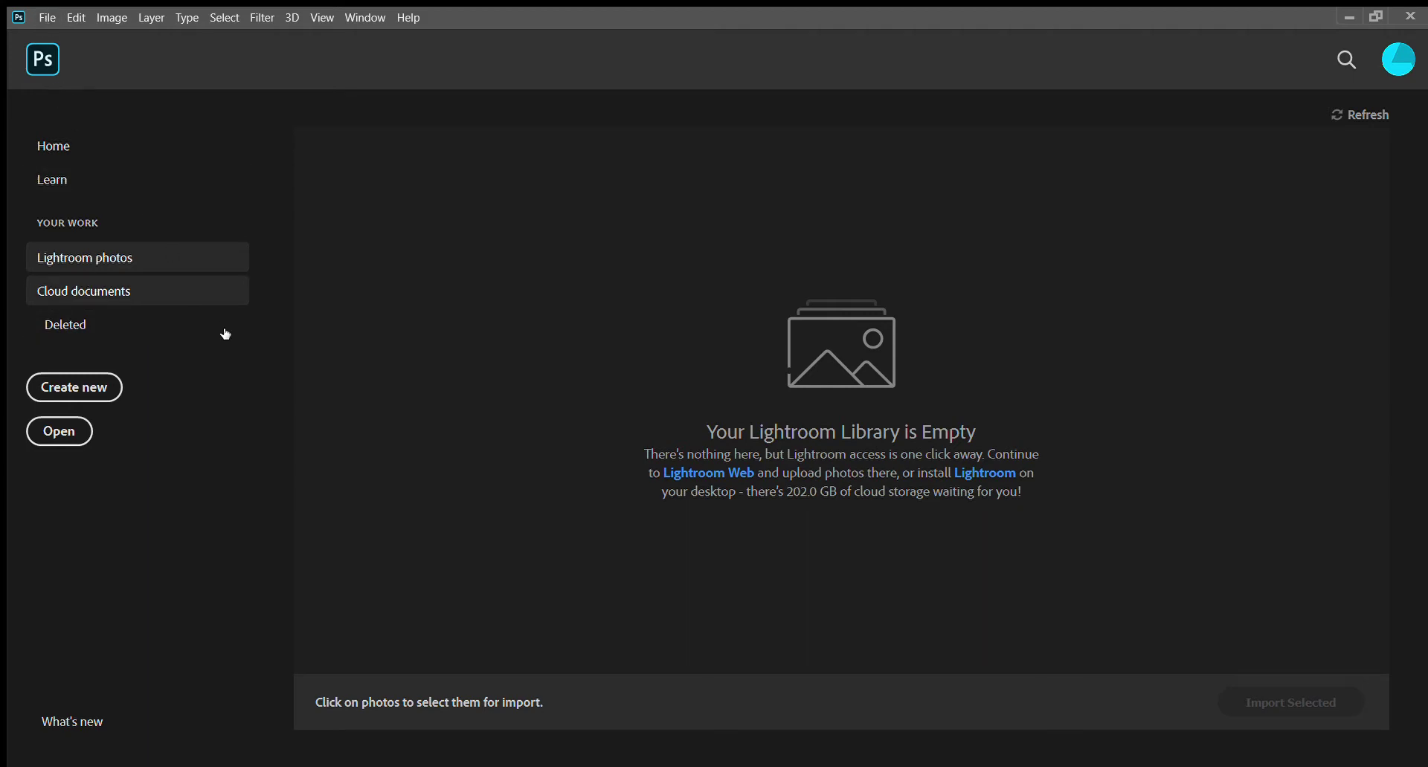
Step: Create a blank 820×312 px document, zoom in and back out, and start a crop over the canvas
left_click(95, 390)
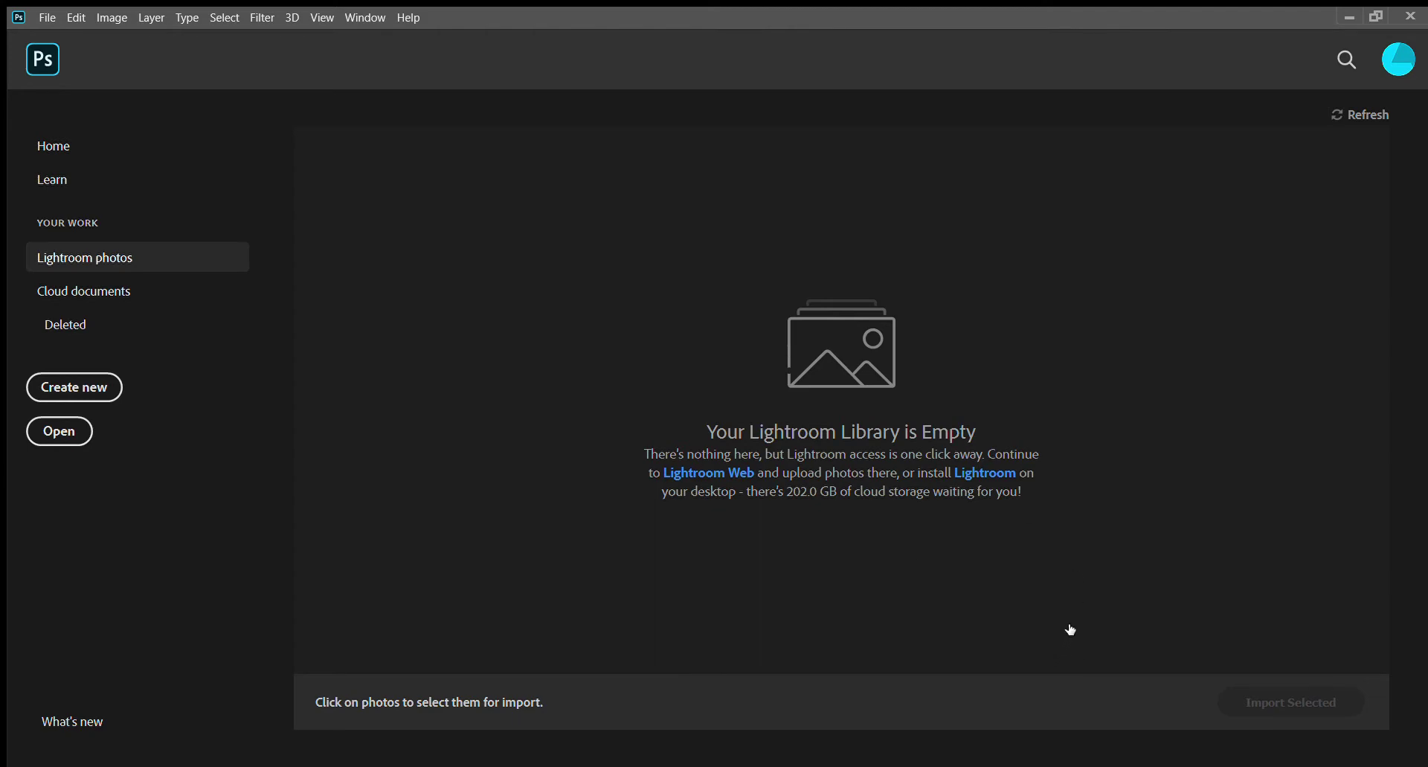
key("Escape")
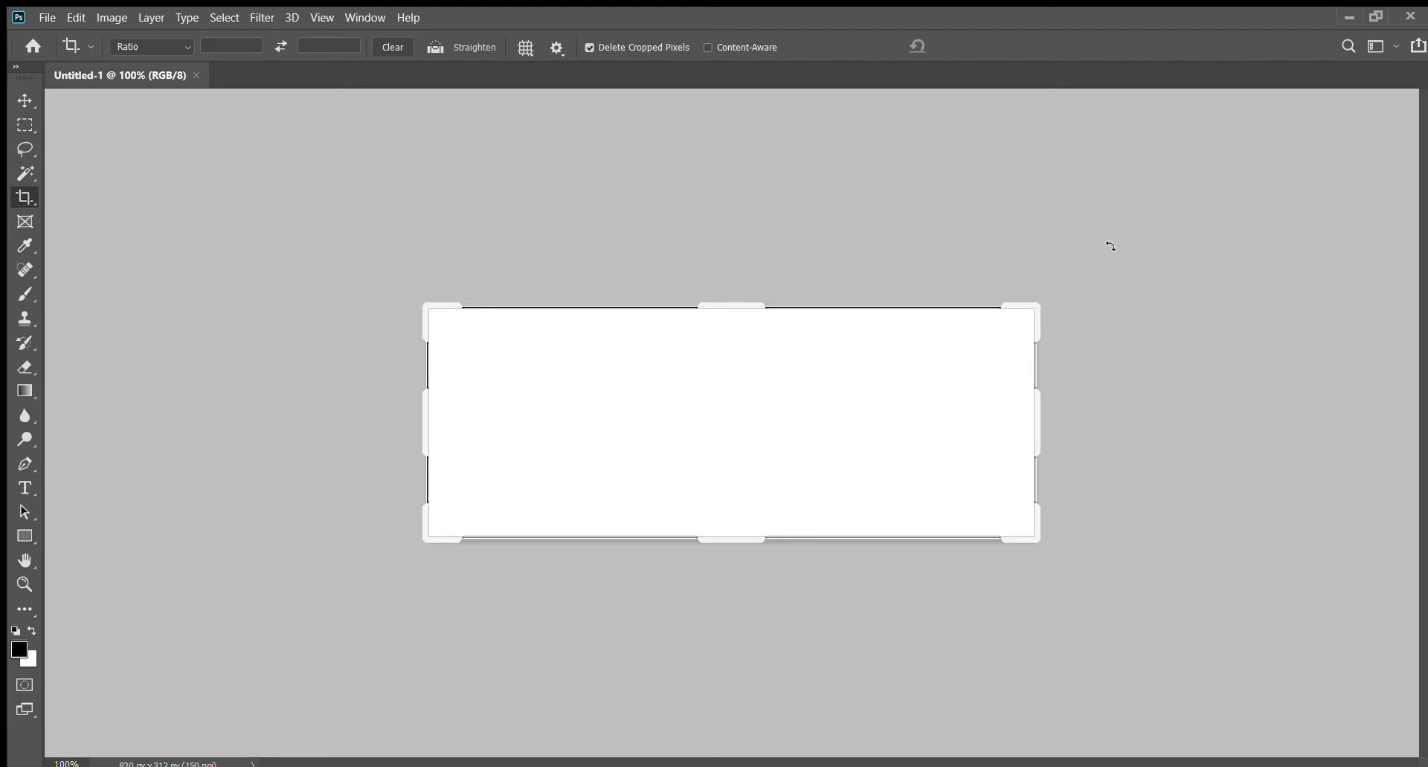
key("ctrl+plus")
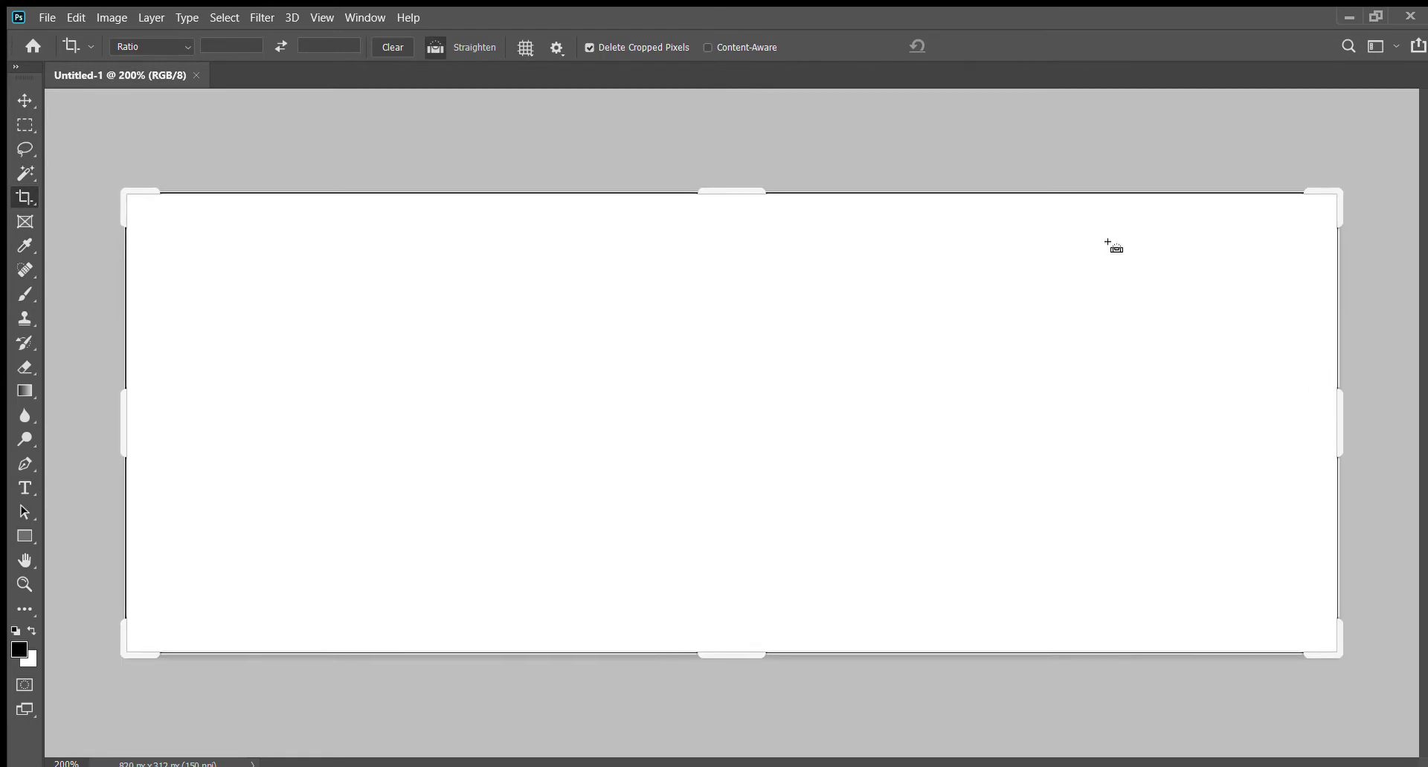
key("ctrl+minus")
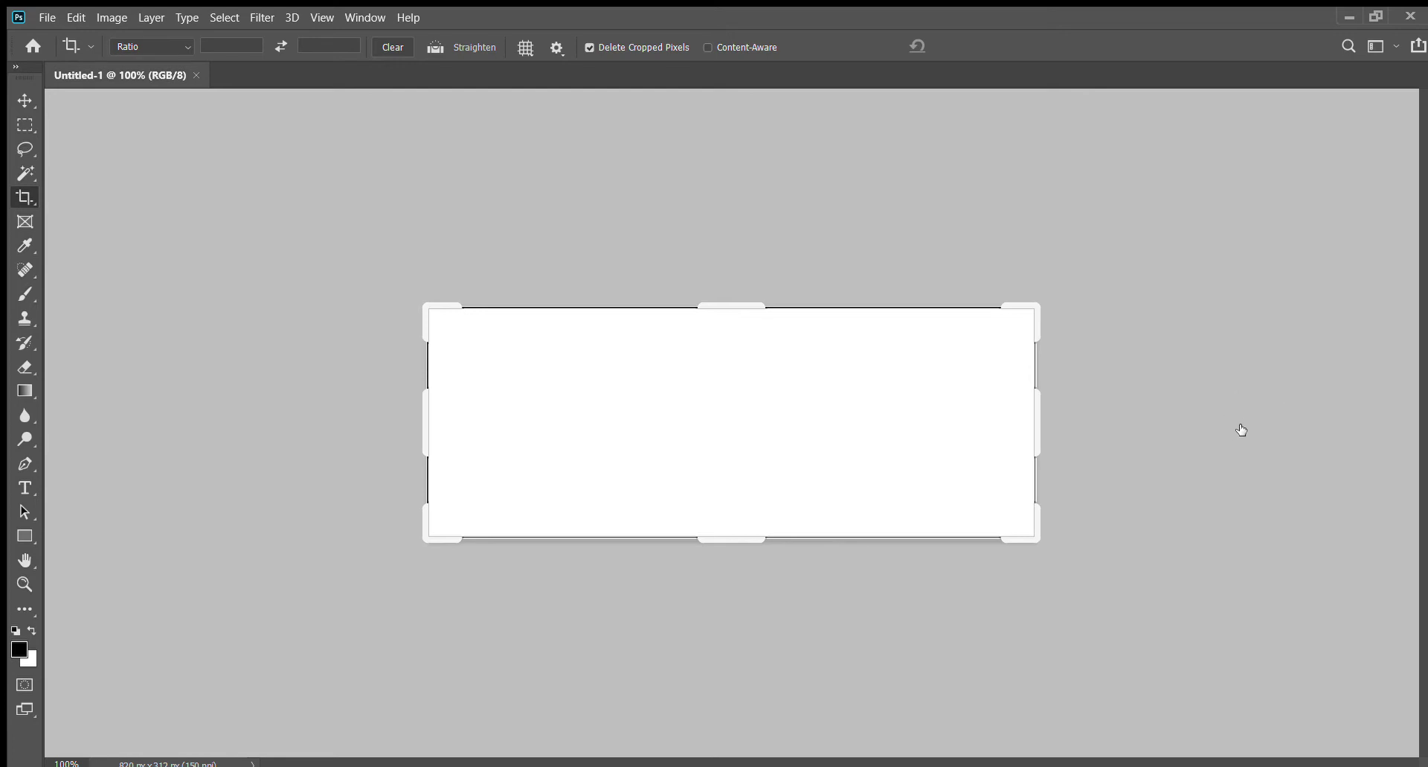
left_click(937, 230)
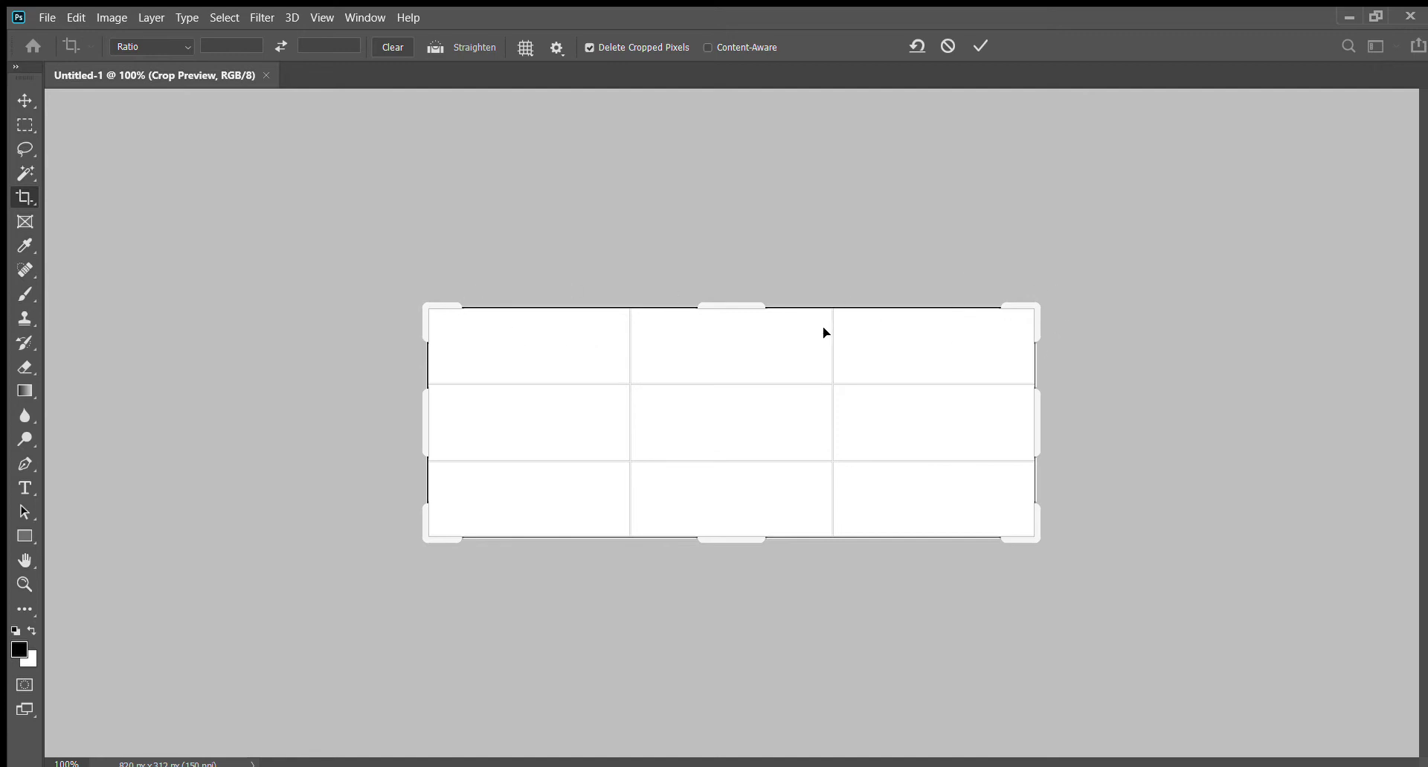
Step: Commit the crop, then scale the placed forest photo to fill the canvas and shift it upward
left_click(25, 100)
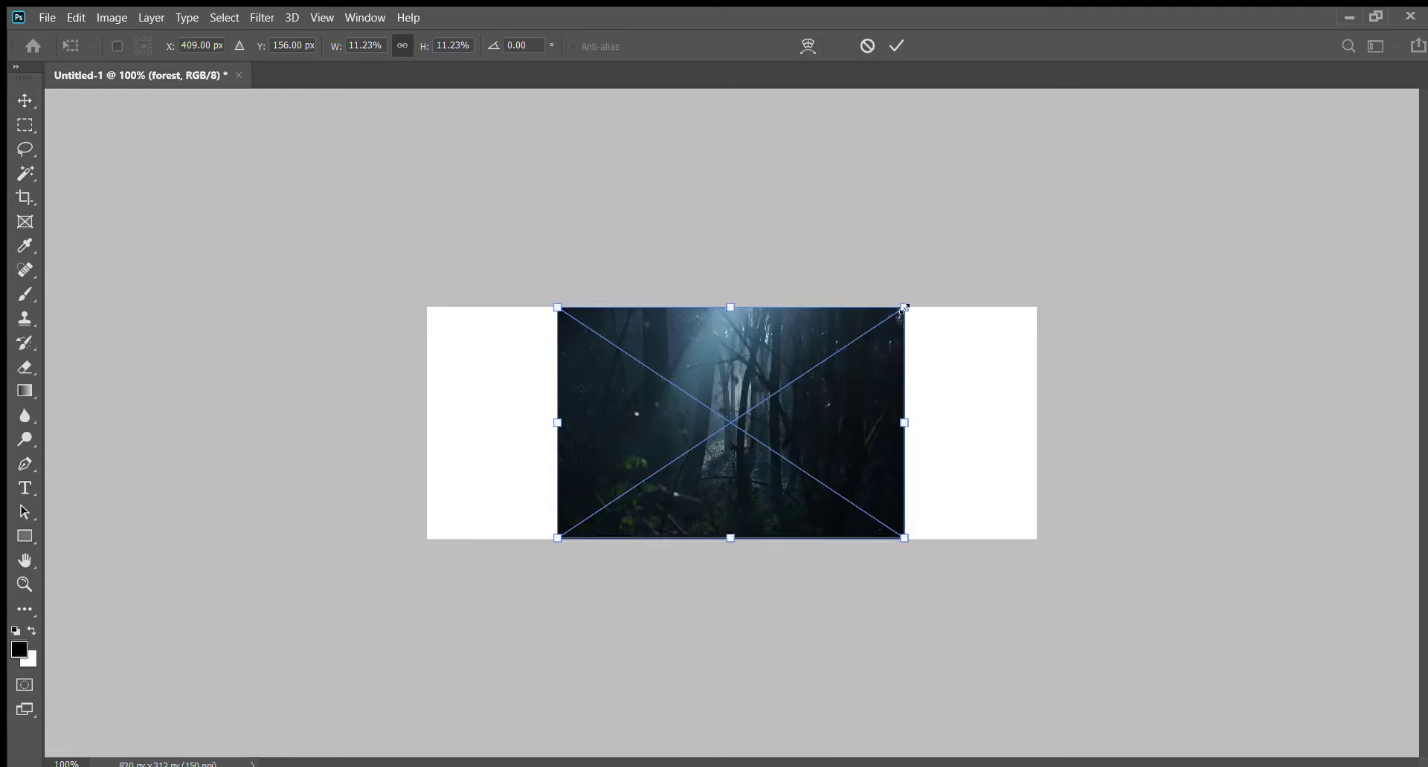
left_click_drag(906, 308, 1039, 218)
left_click_drag(558, 539, 417, 615)
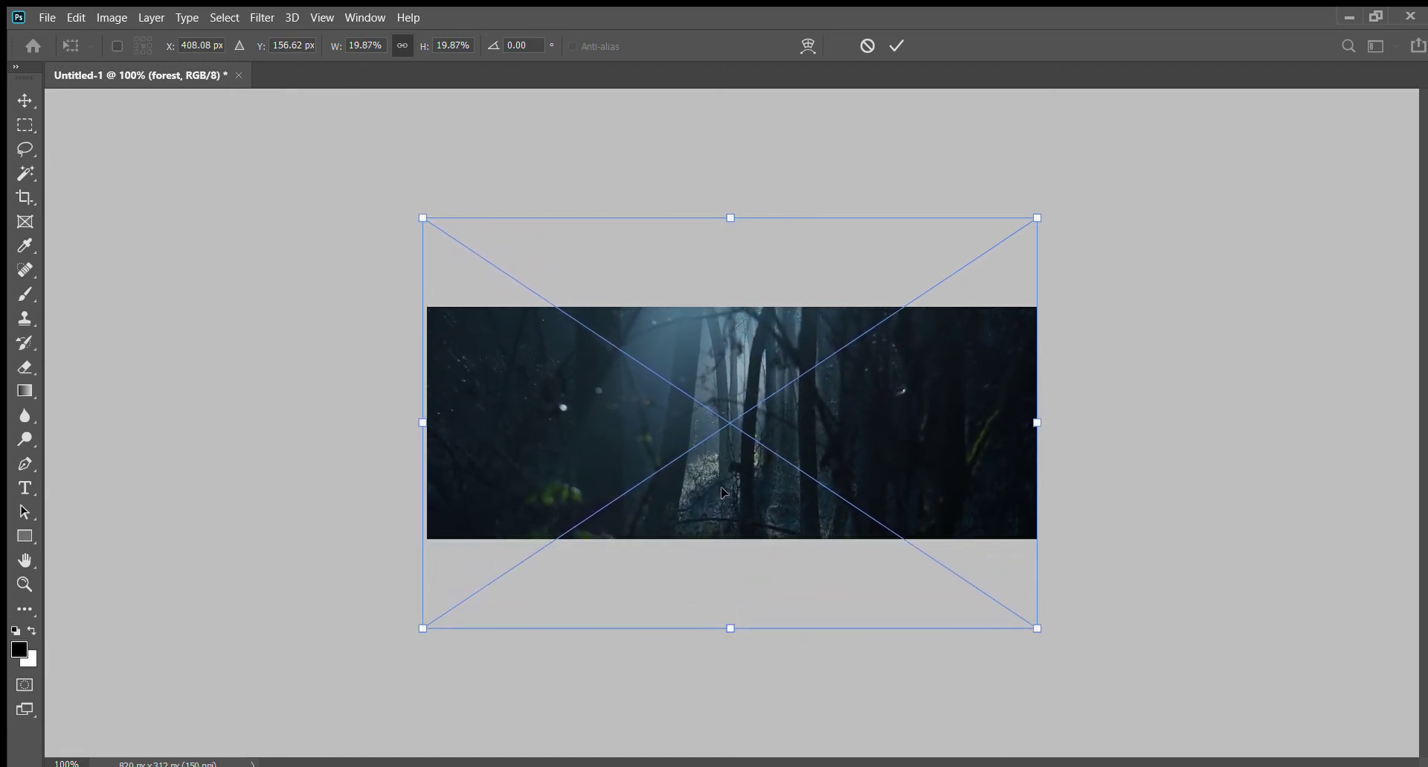
left_click_drag(724, 493, 721, 420)
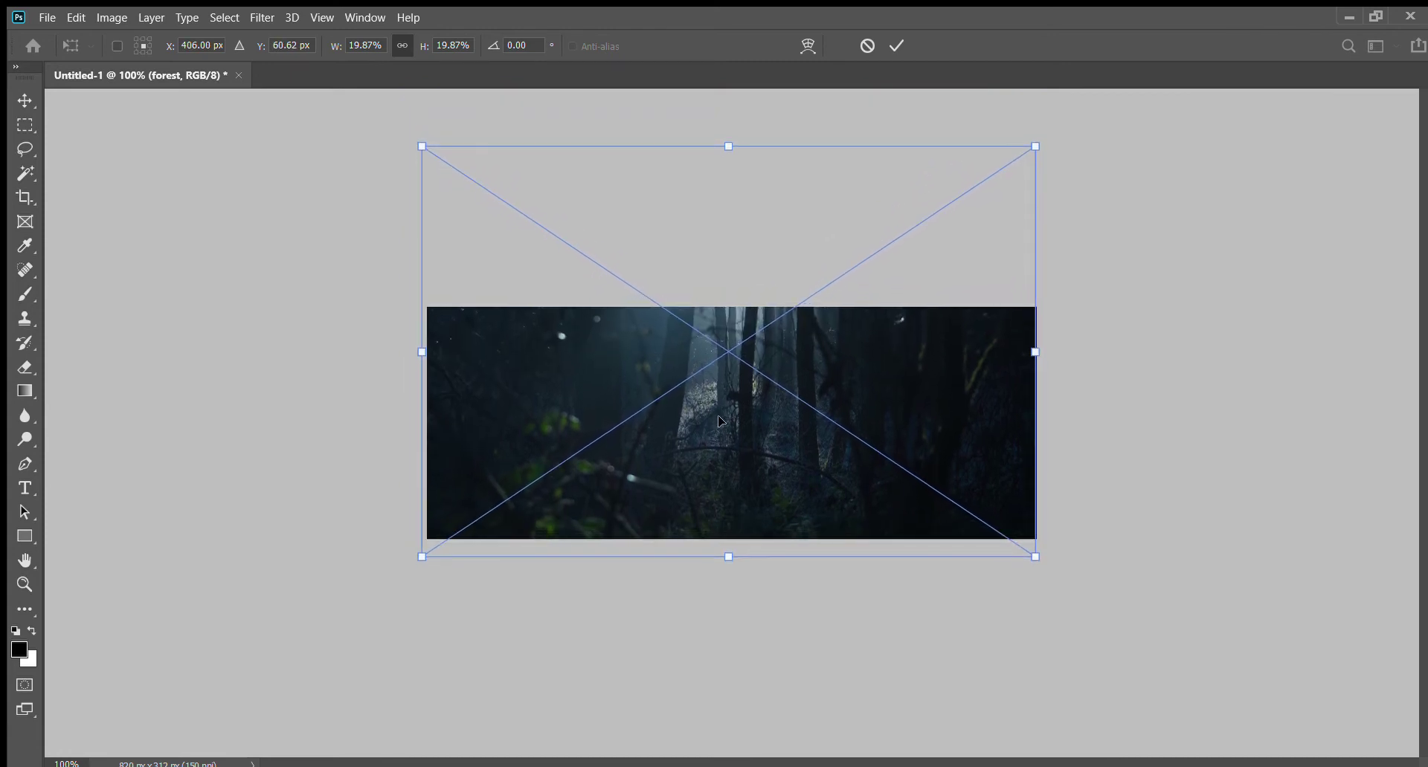
key("Return")
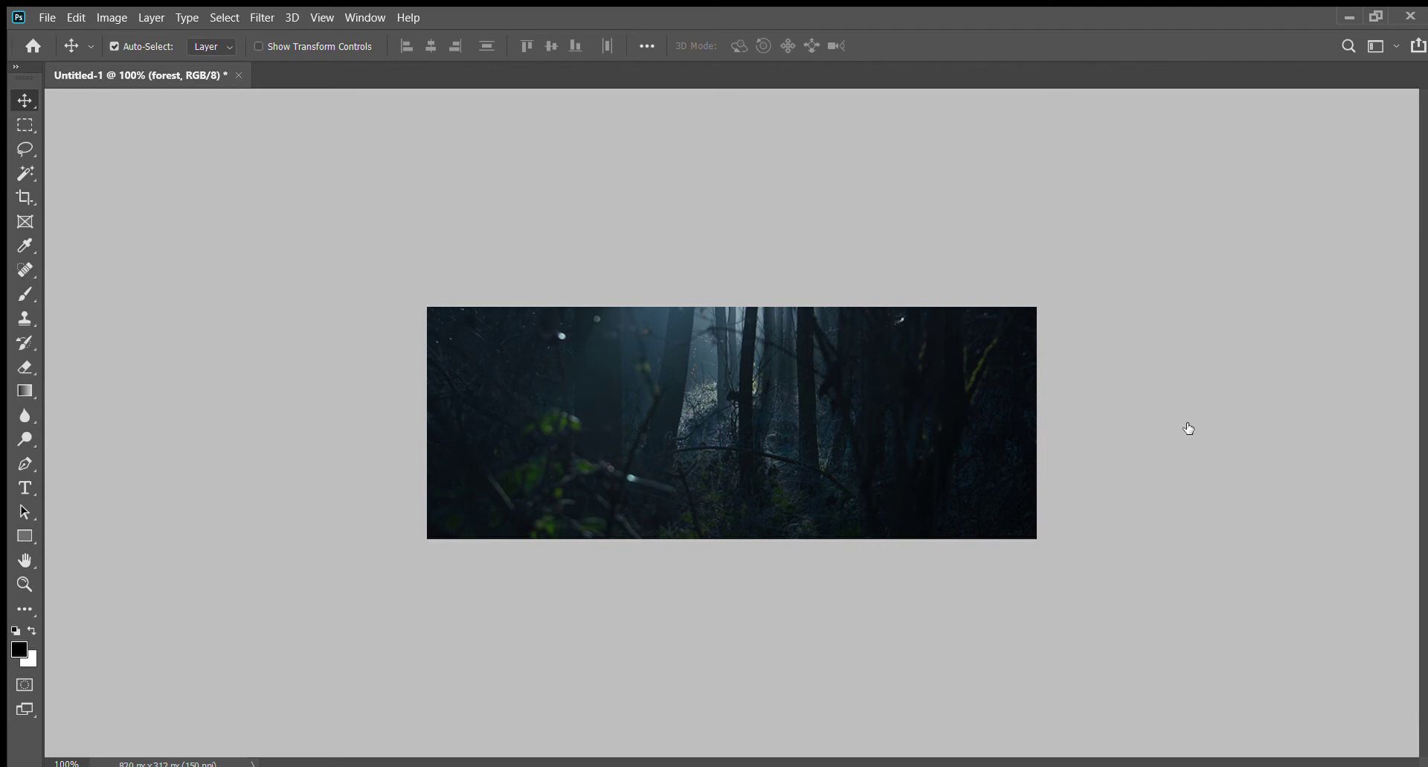
Step: Switch from the Healing Brush to the Eraser tool
left_click(20, 269)
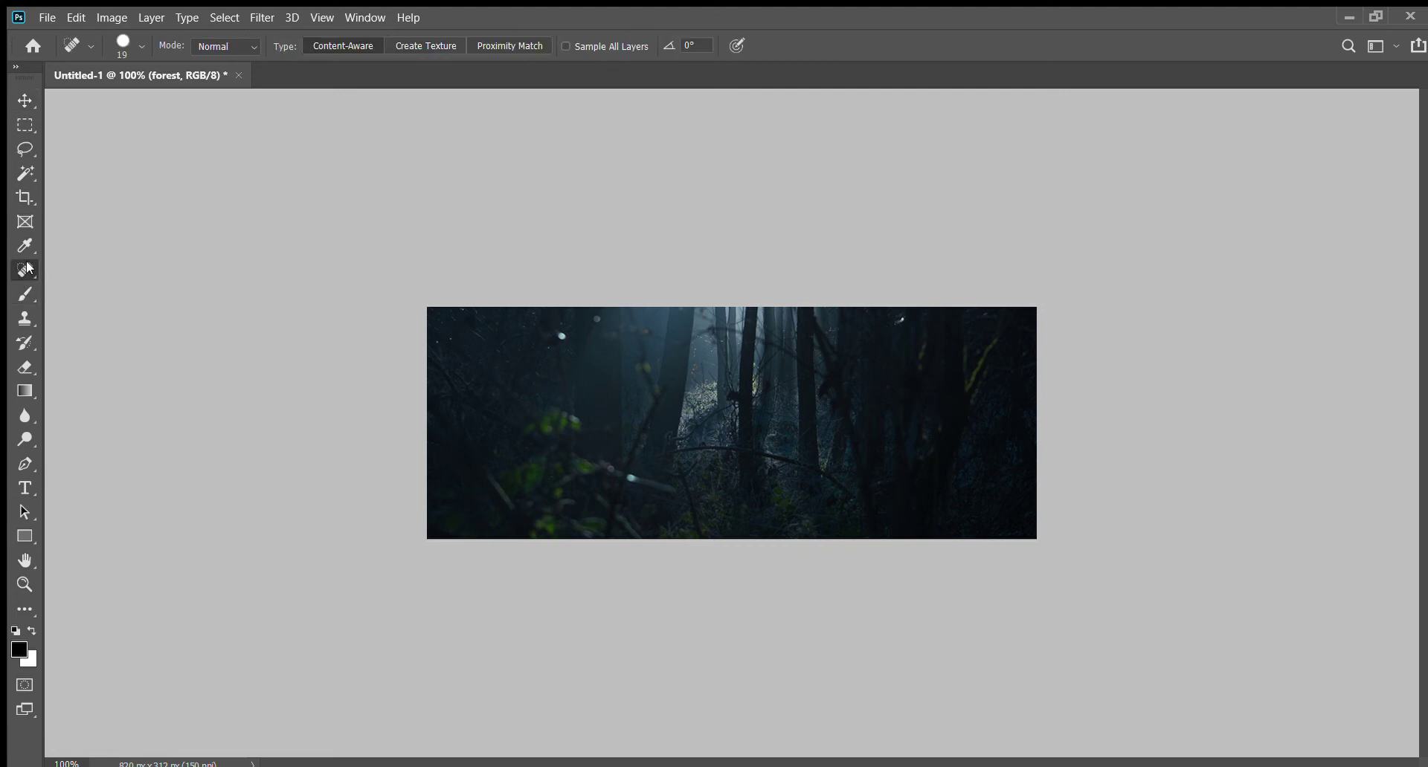
left_click(24, 368)
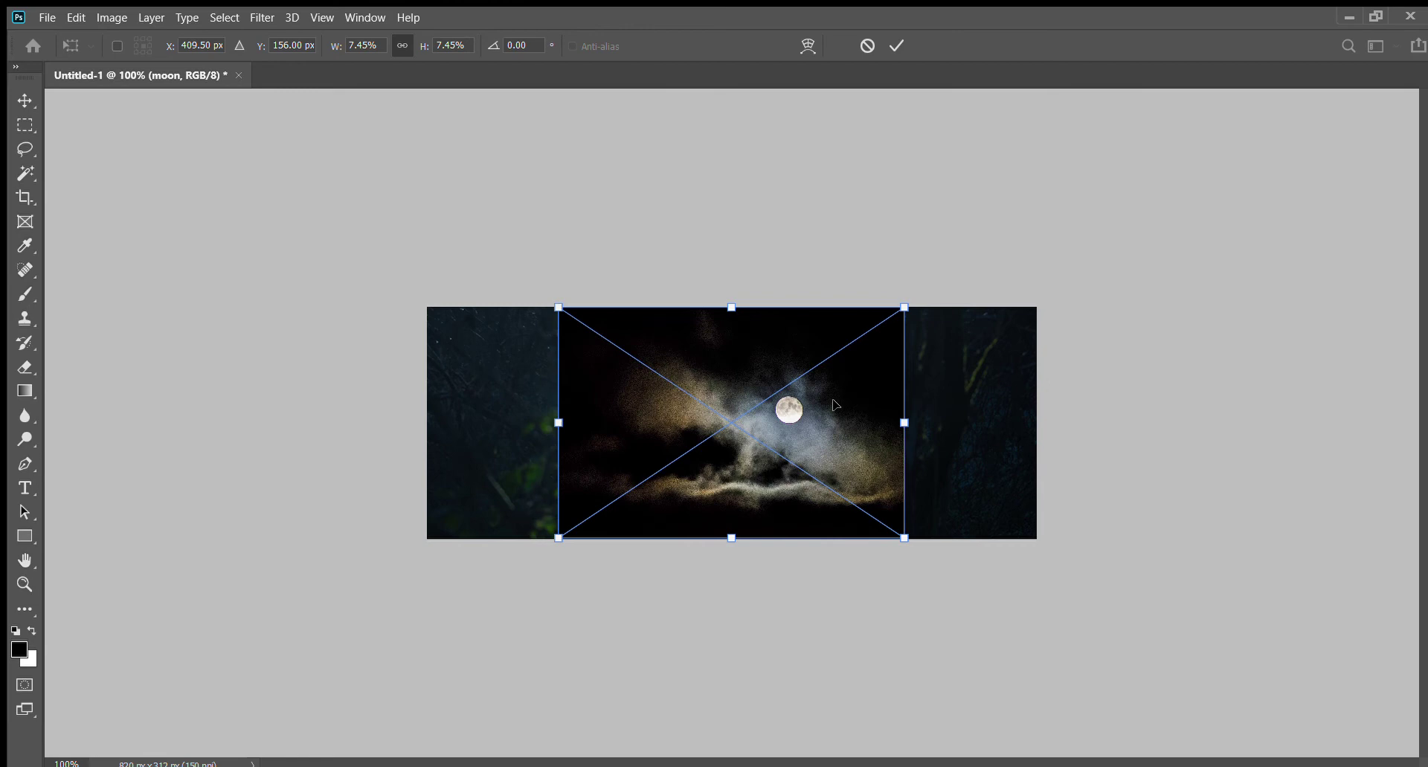
Step: Move the placed moon photo to the upper right of the forest canvas and commit it
left_click_drag(835, 404, 1042, 336)
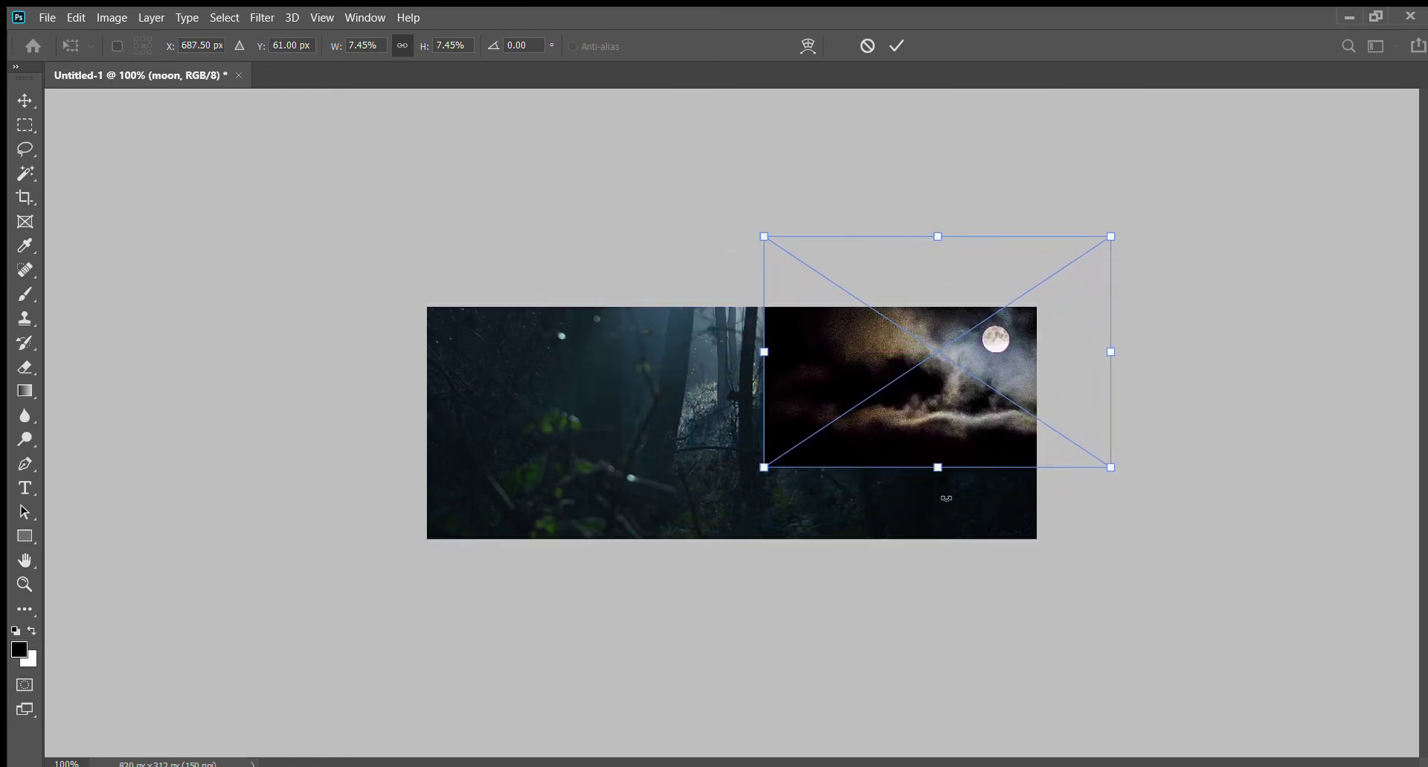
key("Return")
key("e")
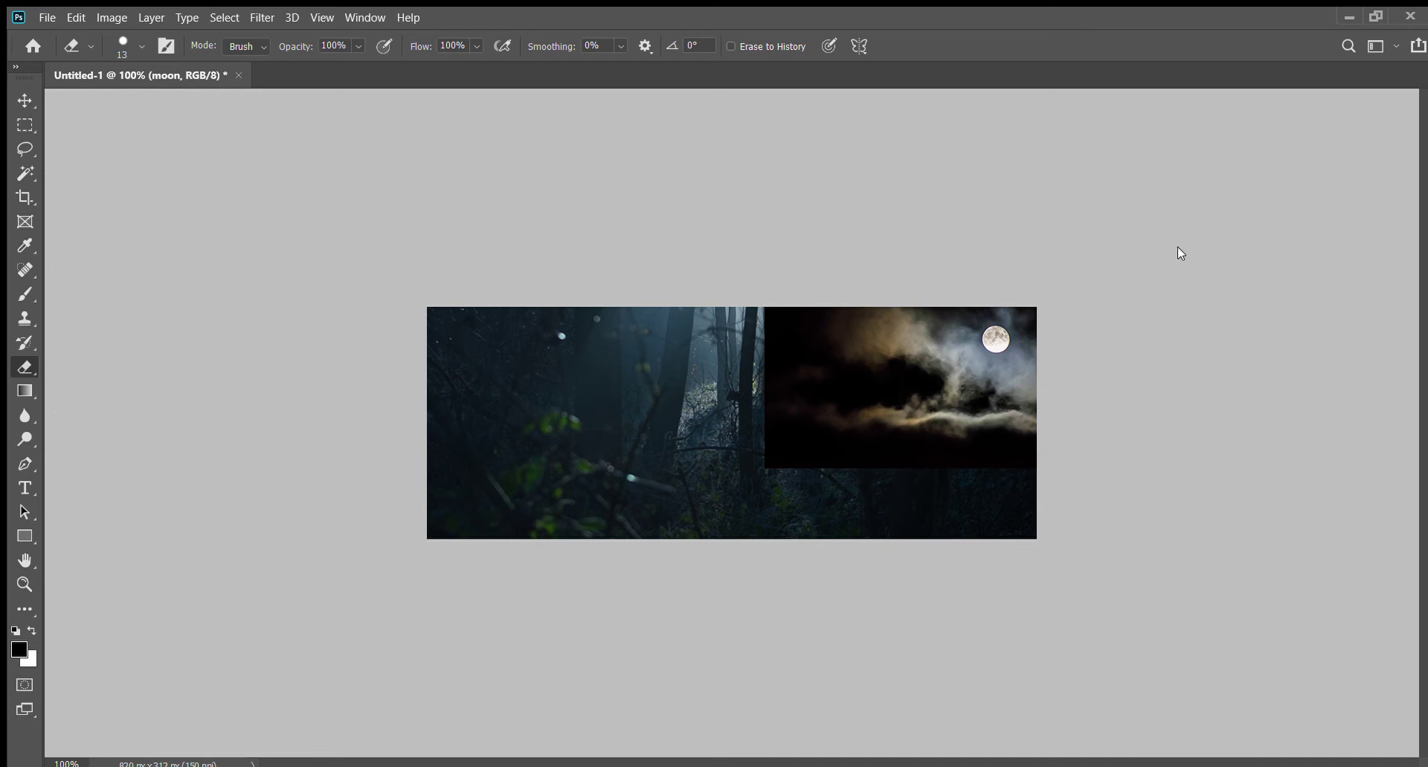
Step: Cycle the moon layer's blend modes until only the moon and warm clouds glow over the trees
key("shift+alt+m")
key("shift+plus")
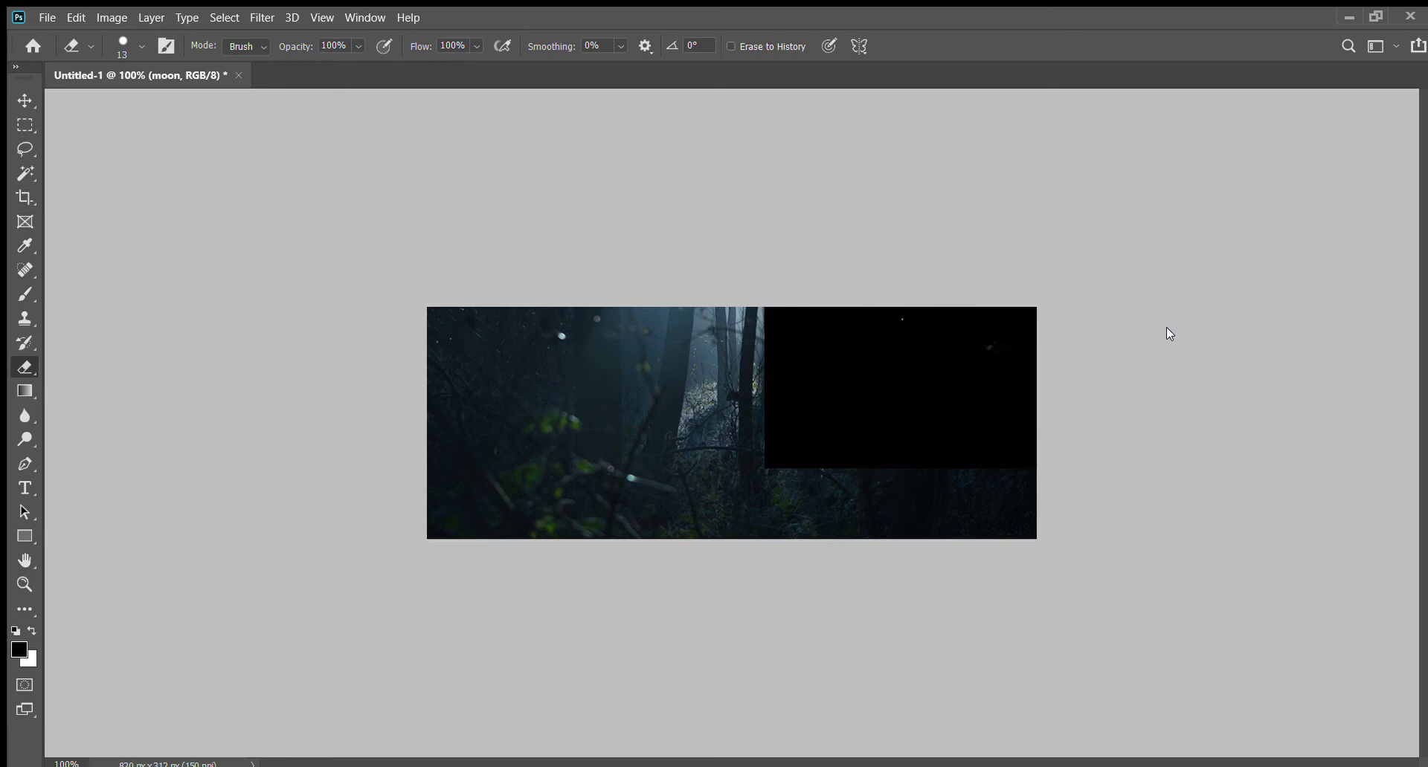
key("shift+plus")
key("shift+plus")
key("shift+plus")
key("shift+plus")
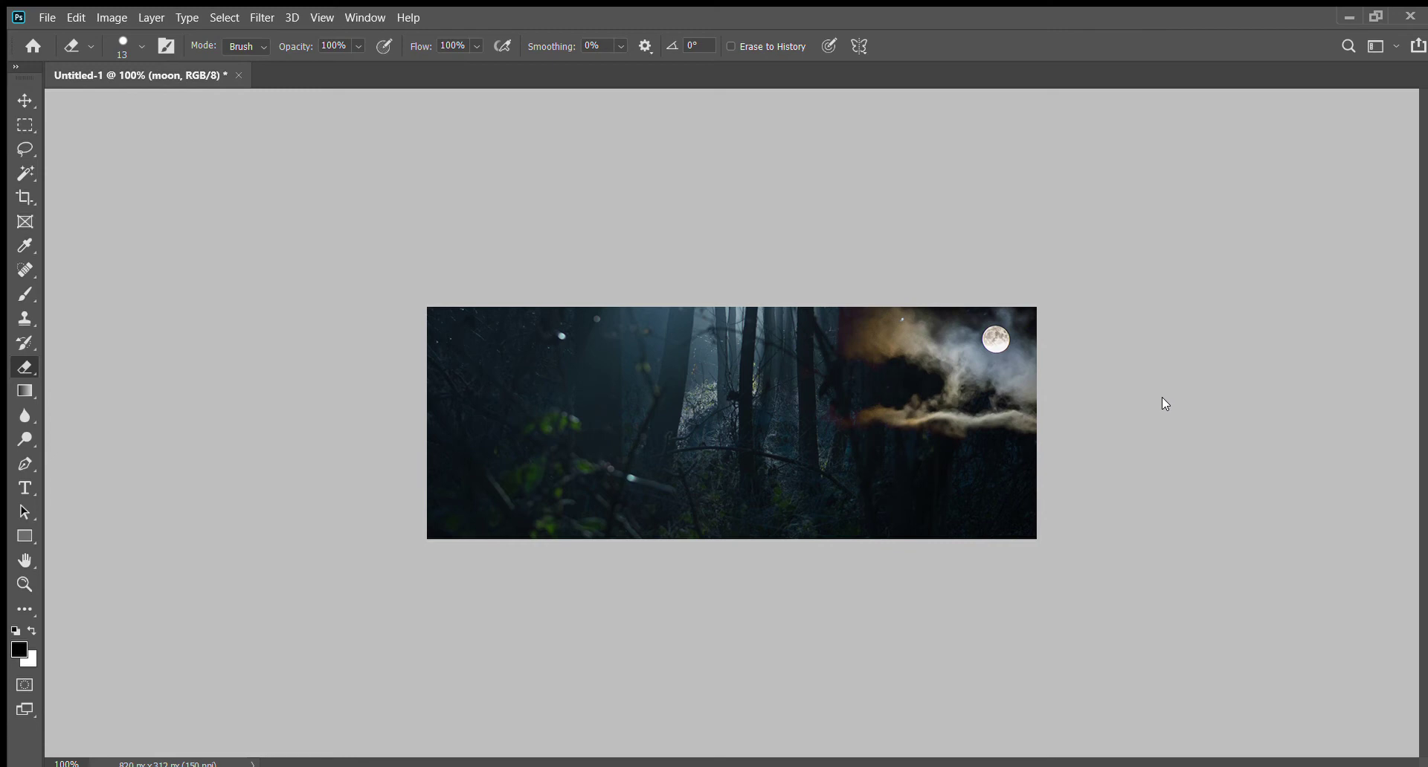
key("shift+plus")
key("shift+plus")
key("shift+plus")
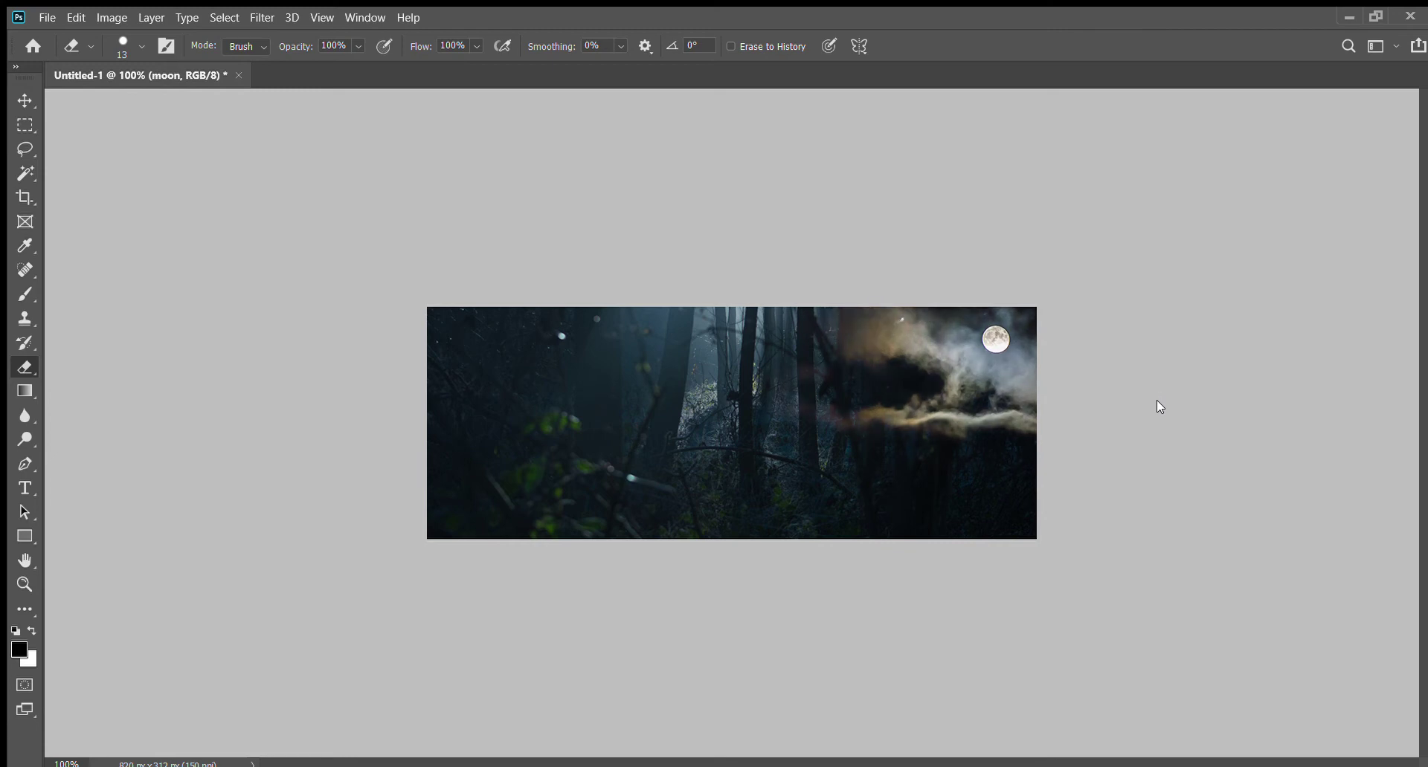
key("shift+plus")
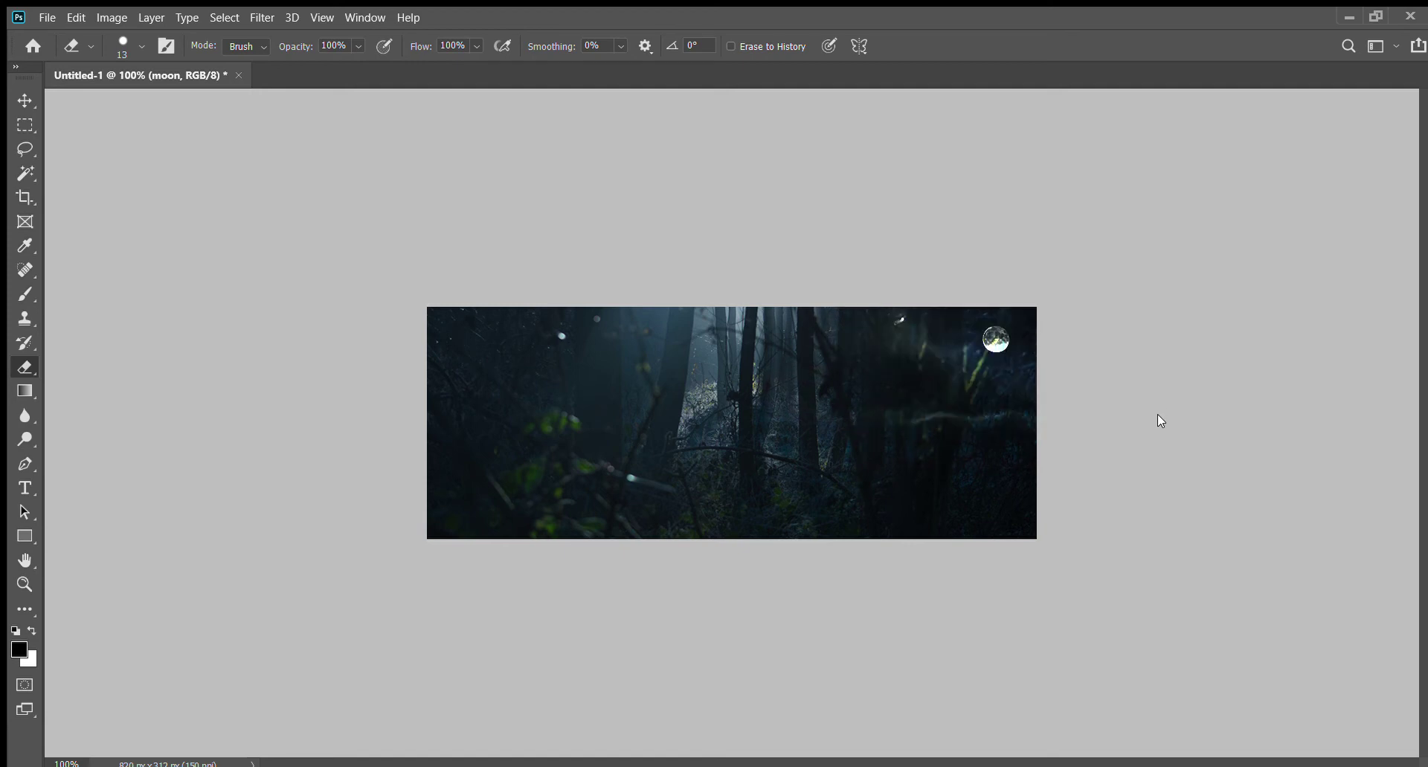
key("shift+plus")
key("shift+plus")
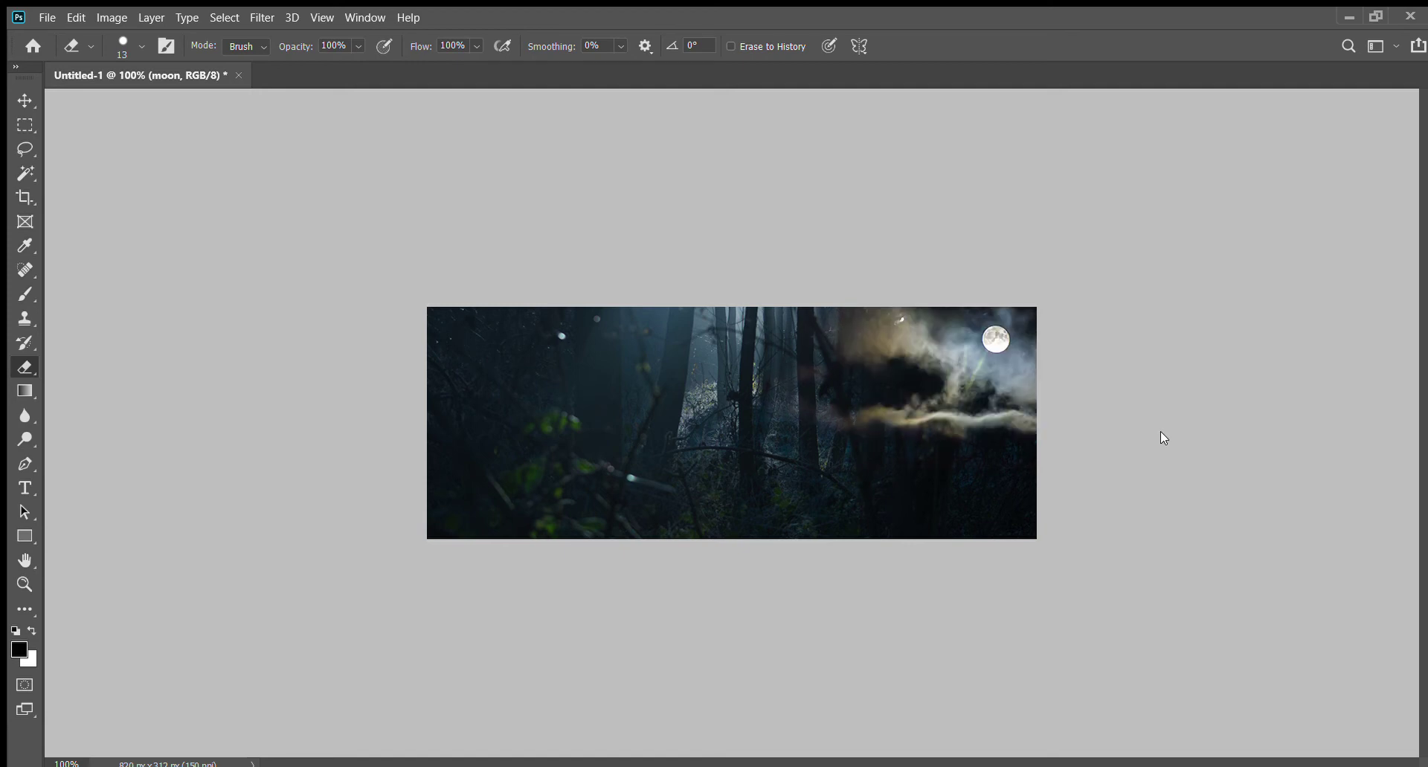
key("shift+plus")
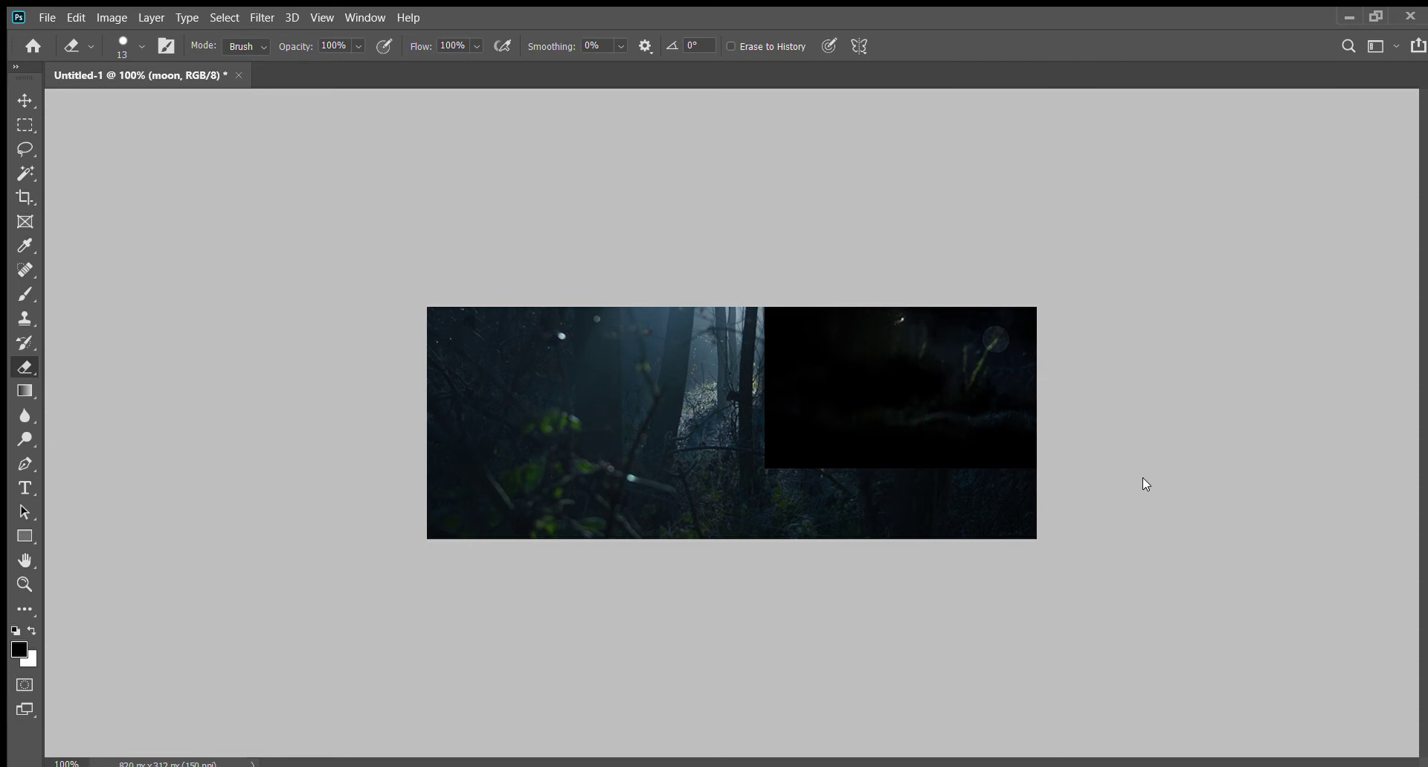
key("shift+plus")
key("shift+plus")
key("shift+plus")
key("shift+plus")
key("shift+plus")
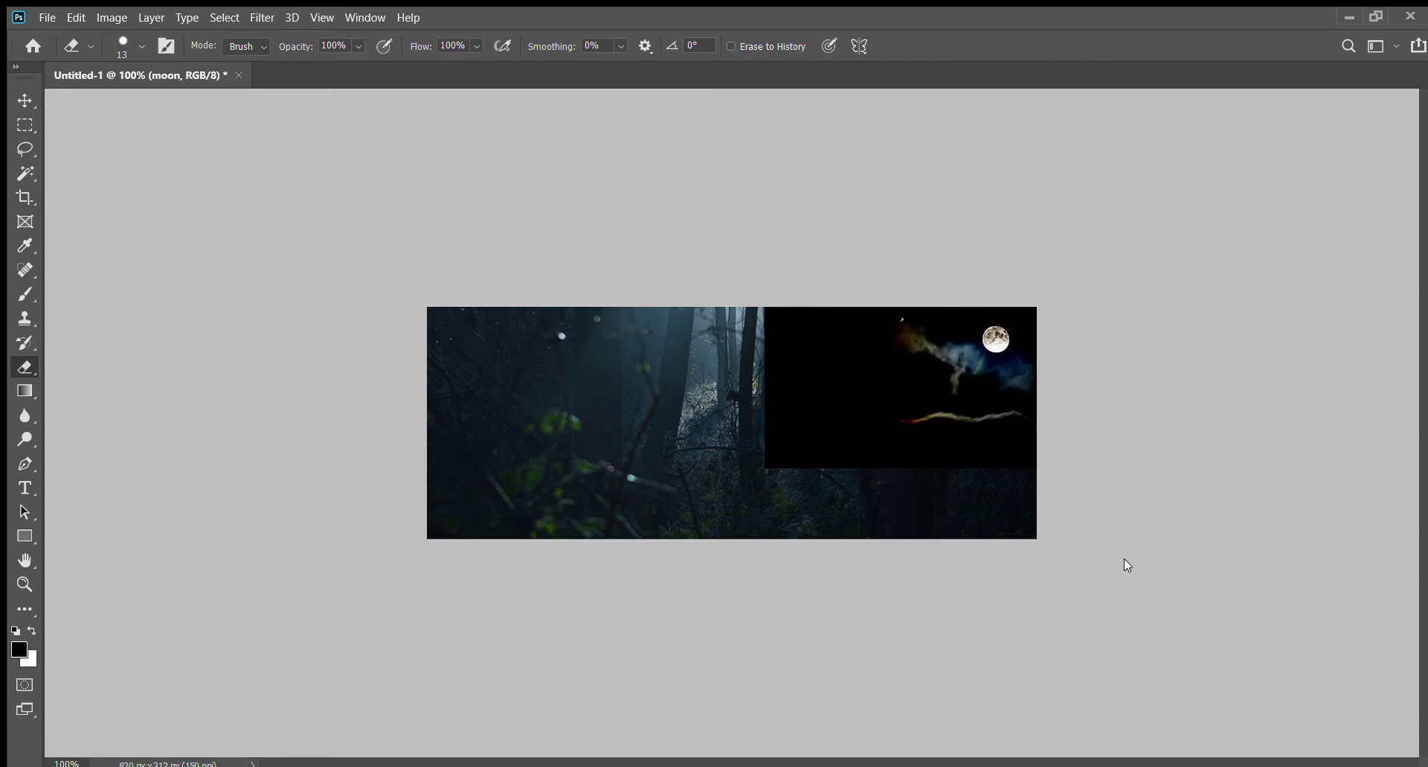
key("shift+plus")
key("shift+plus")
key("shift+plus")
key("shift+plus")
key("shift+plus")
key("shift+plus")
key("shift+plus")
key("shift+plus")
key("shift+plus")
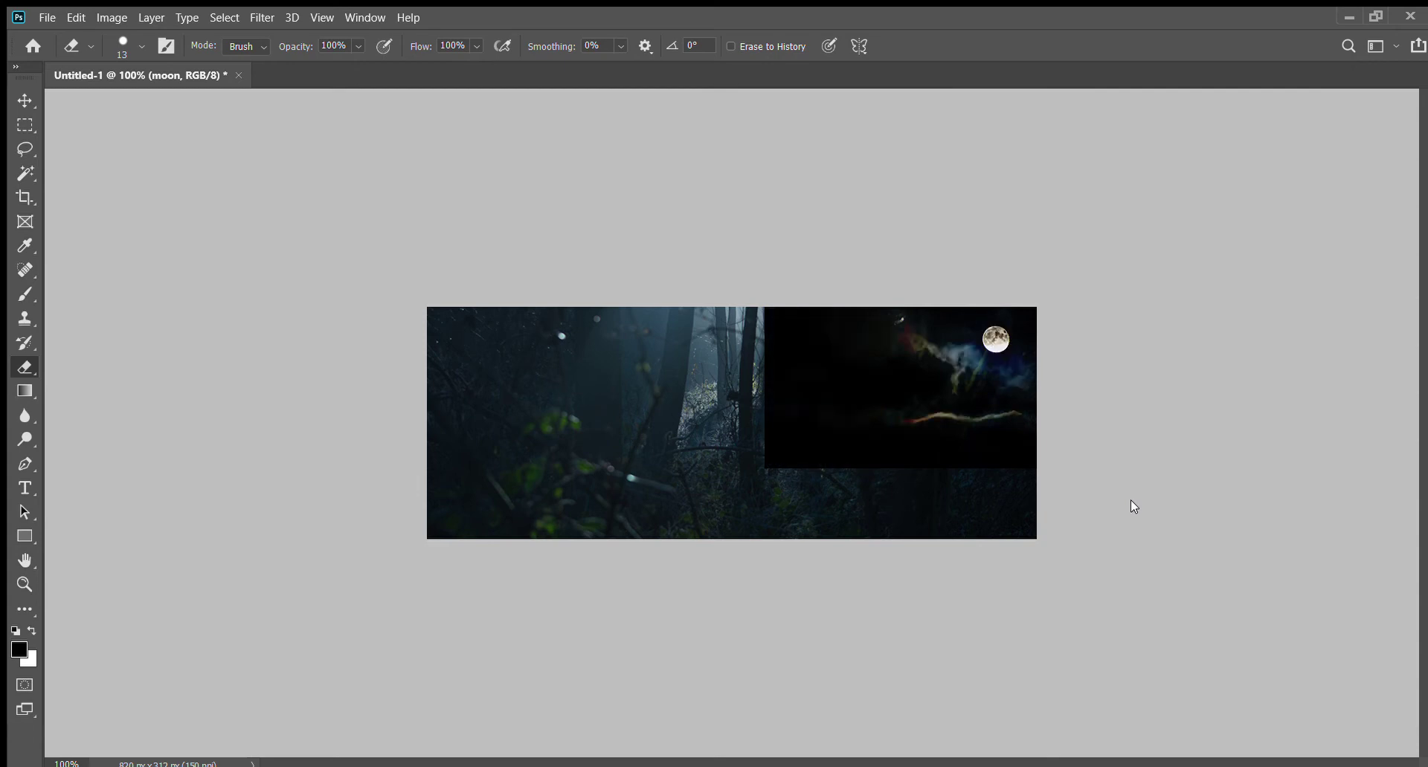
key("shift+plus")
key("shift+plus")
key("shift+plus")
key("shift+plus")
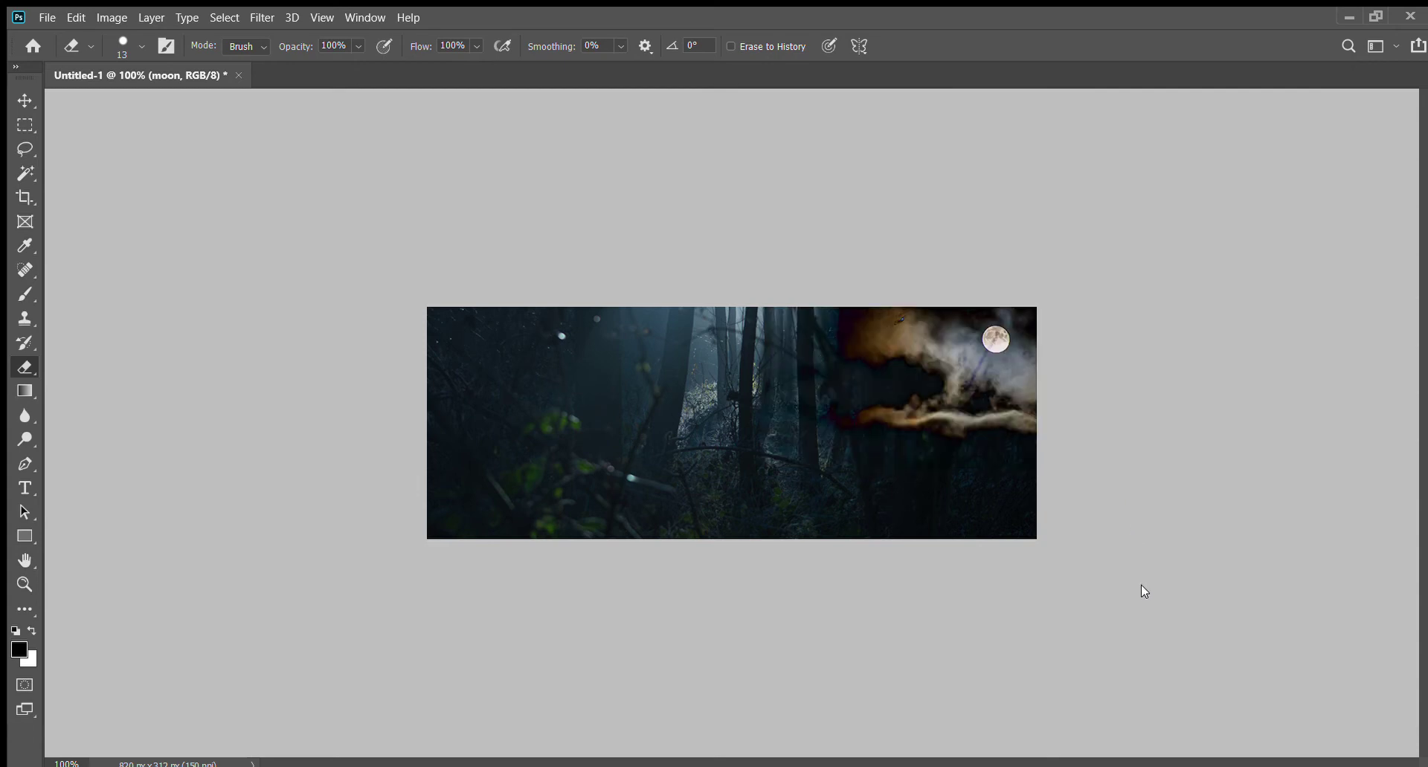
key("shift+plus")
key("shift+plus")
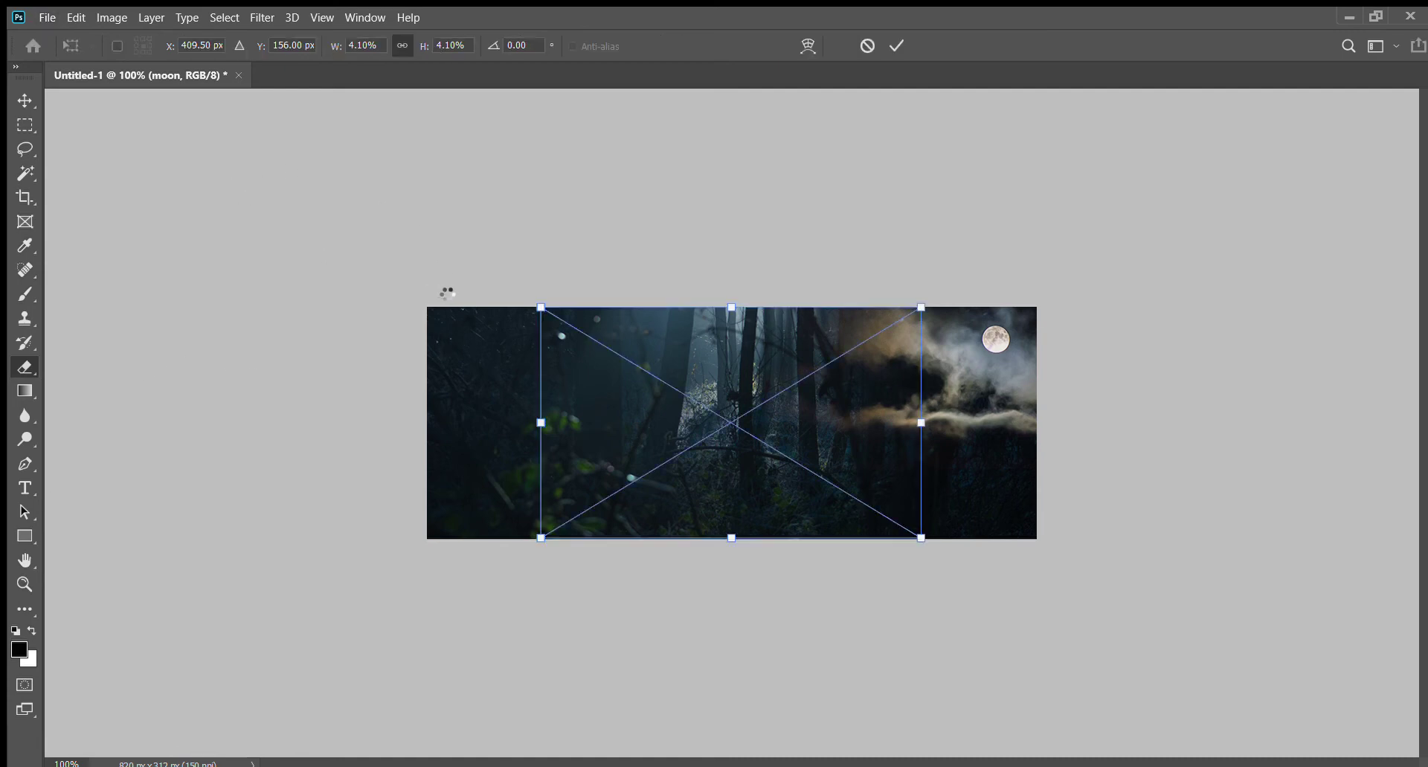
Step: Stretch the starry space image from opposite corners to cover the canvas and commit it
left_click_drag(542, 307, 418, 232)
left_click_drag(921, 538, 1041, 608)
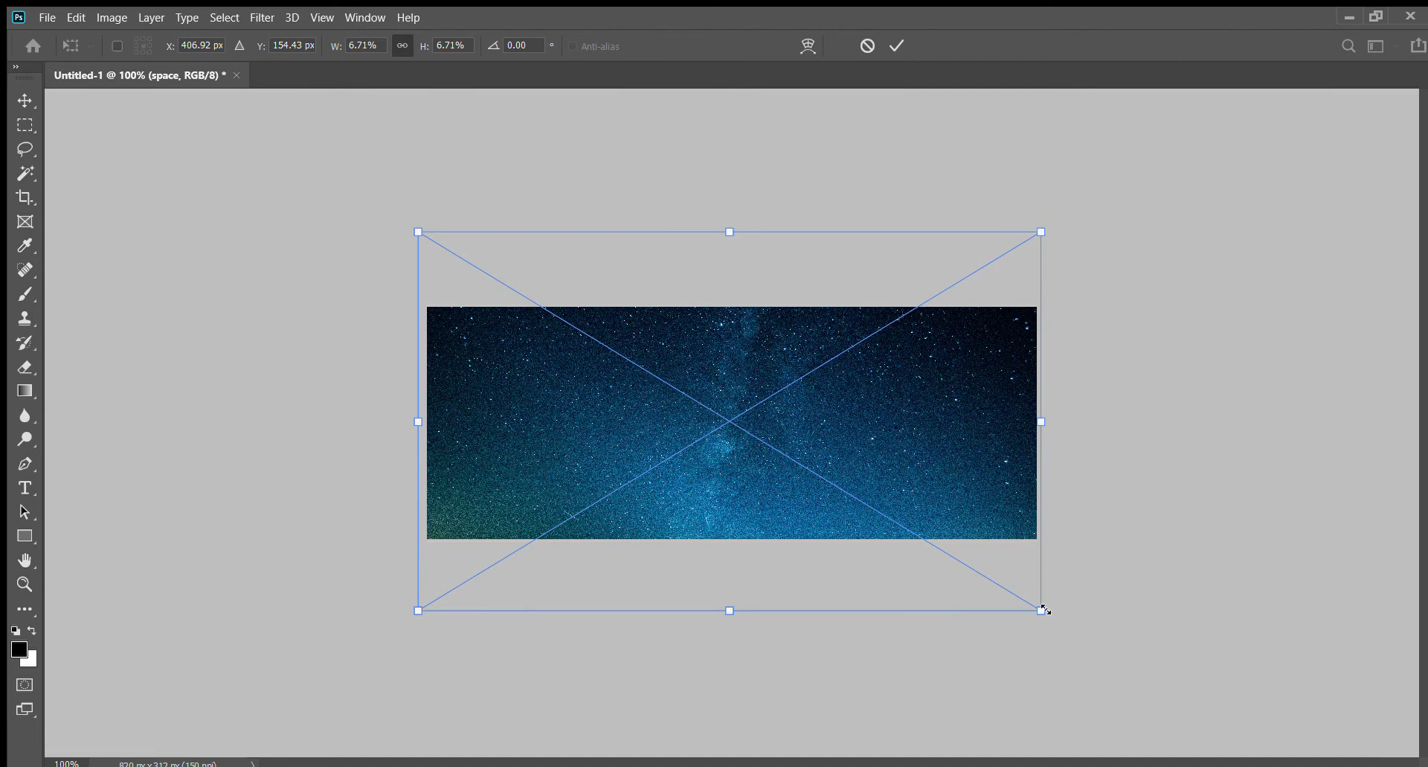
key("Return")
key("e")
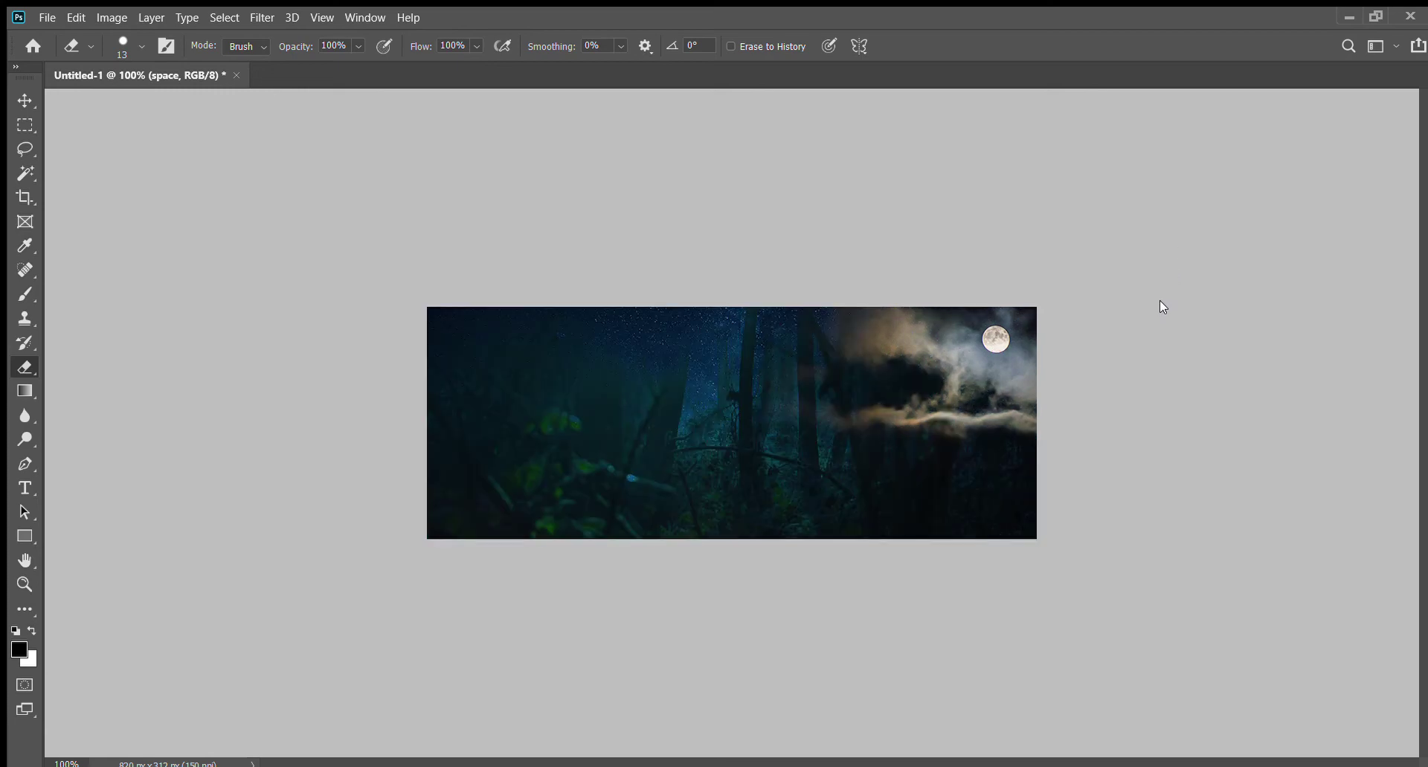
Step: Step back and forth through the space layer's blend changes to compare faint-star results
key("ctrl+z")
key("ctrl+z")
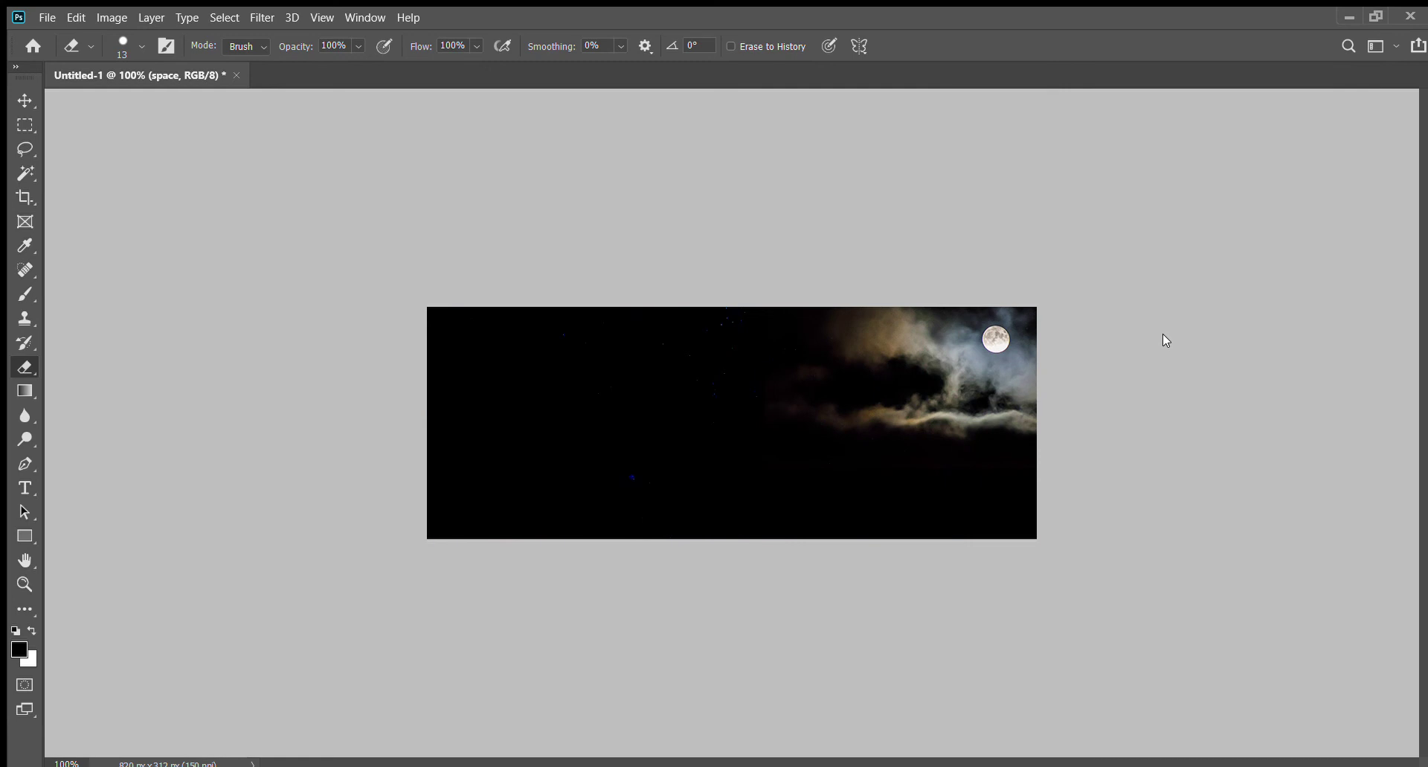
key("ctrl+shift+z")
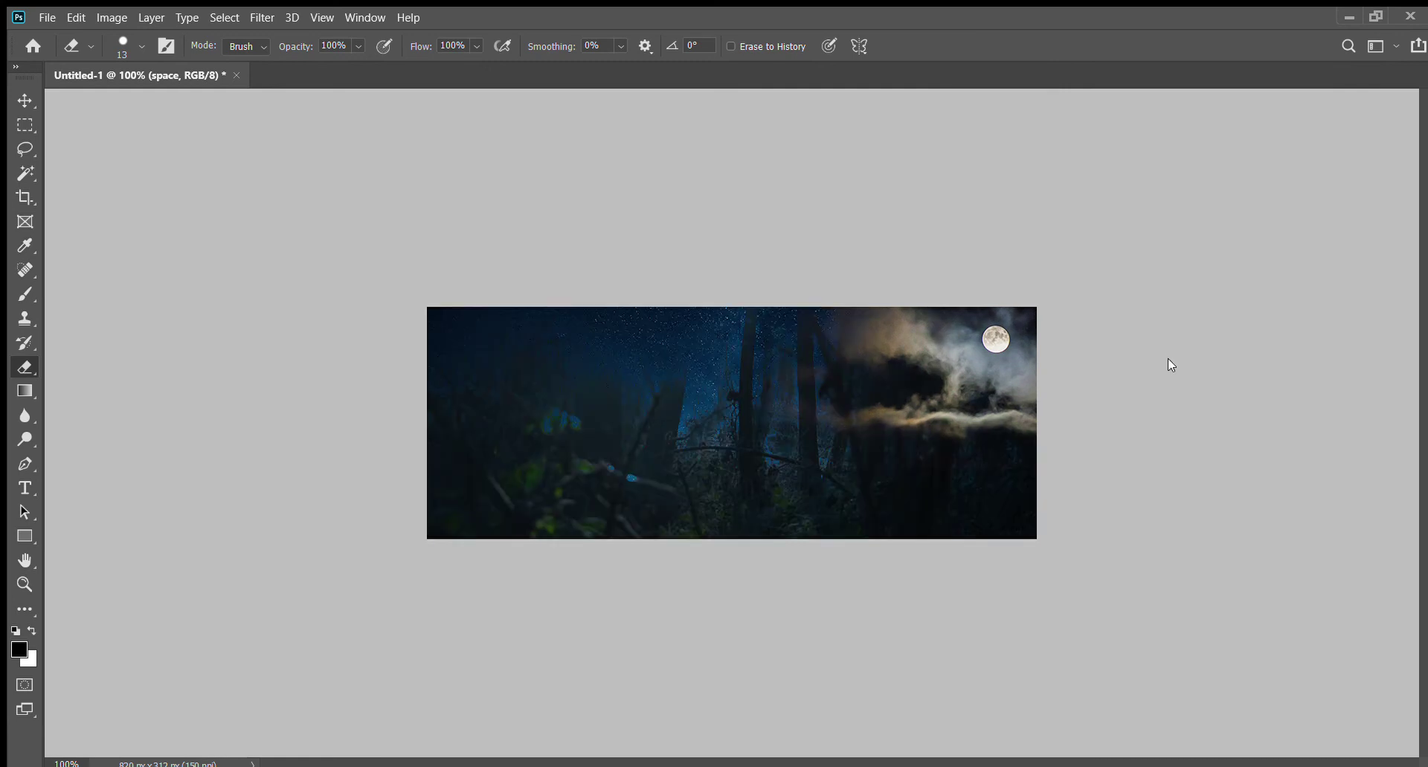
key("ctrl+shift+z")
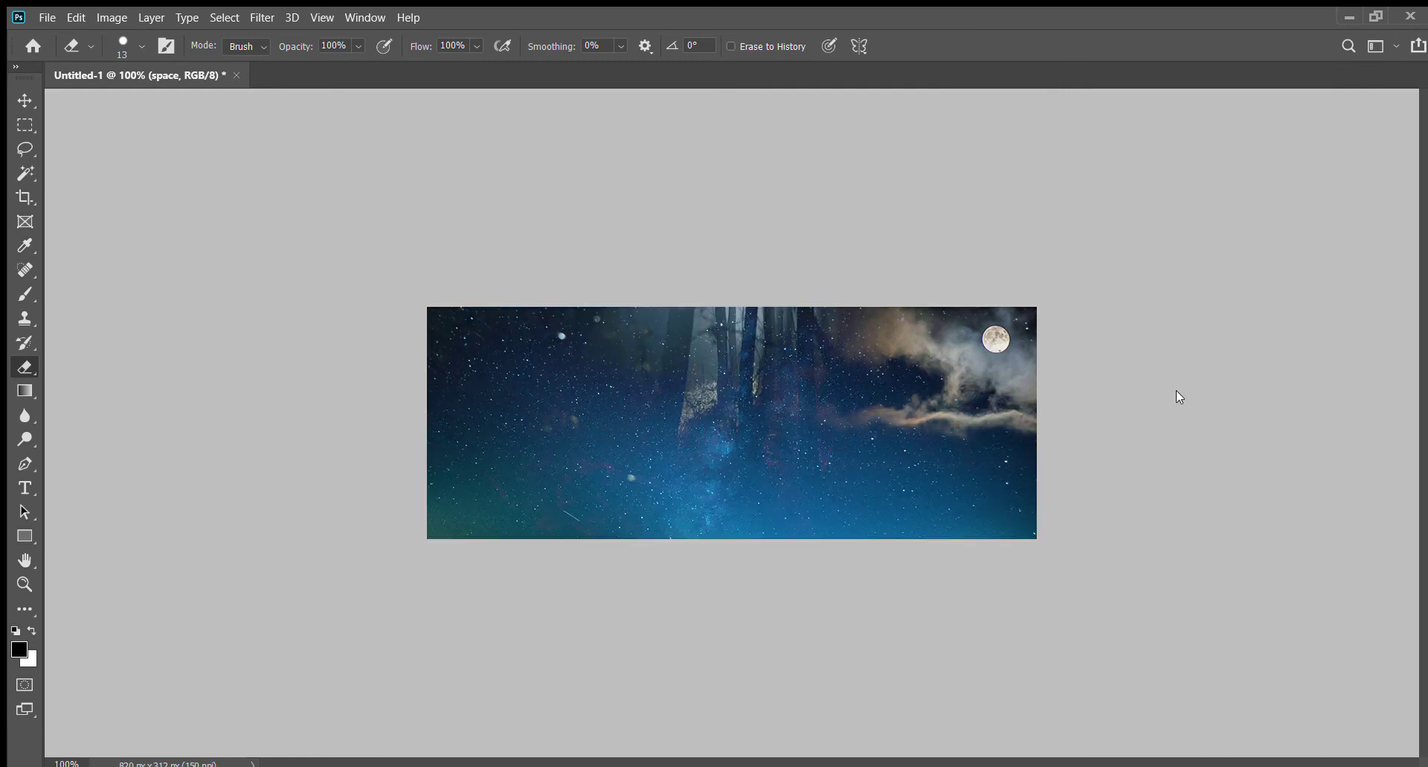
key("ctrl+z")
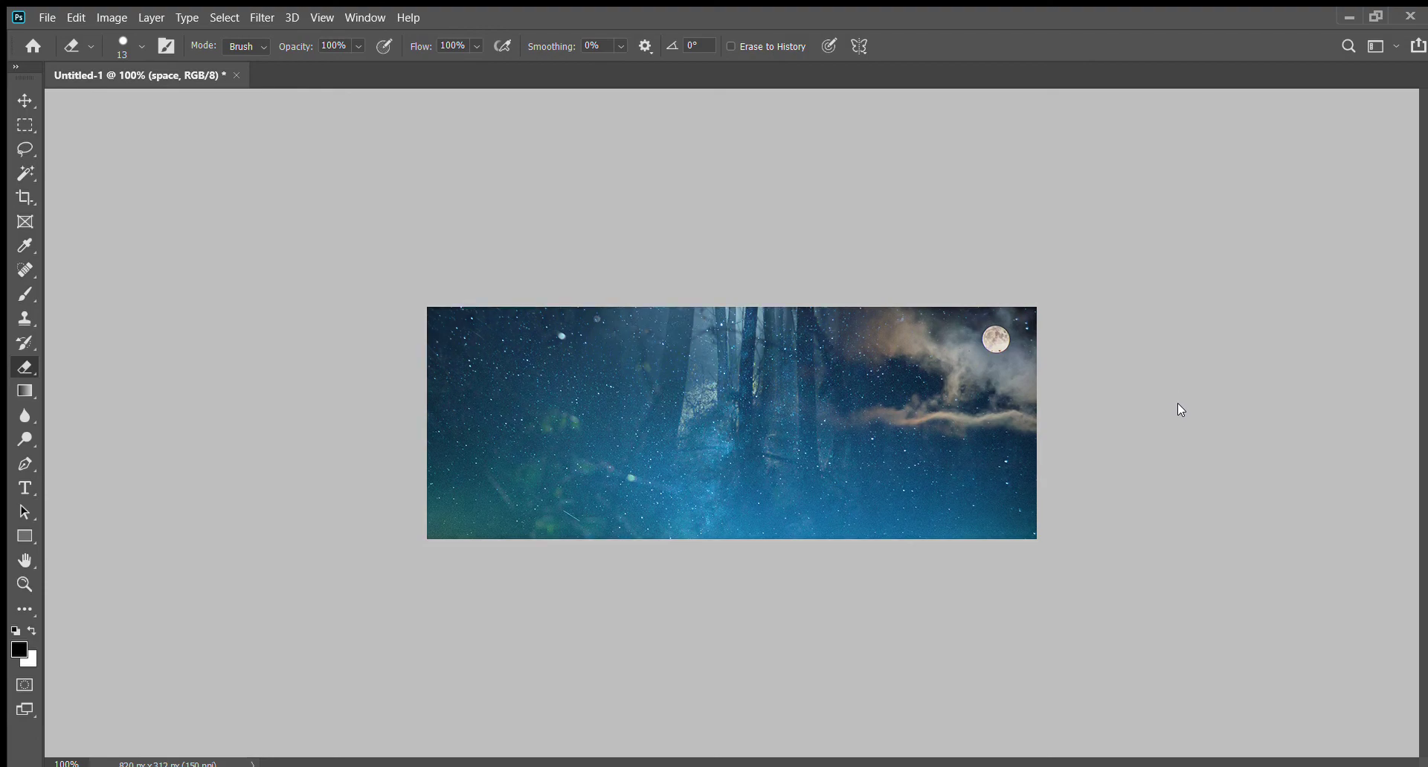
key("ctrl+z")
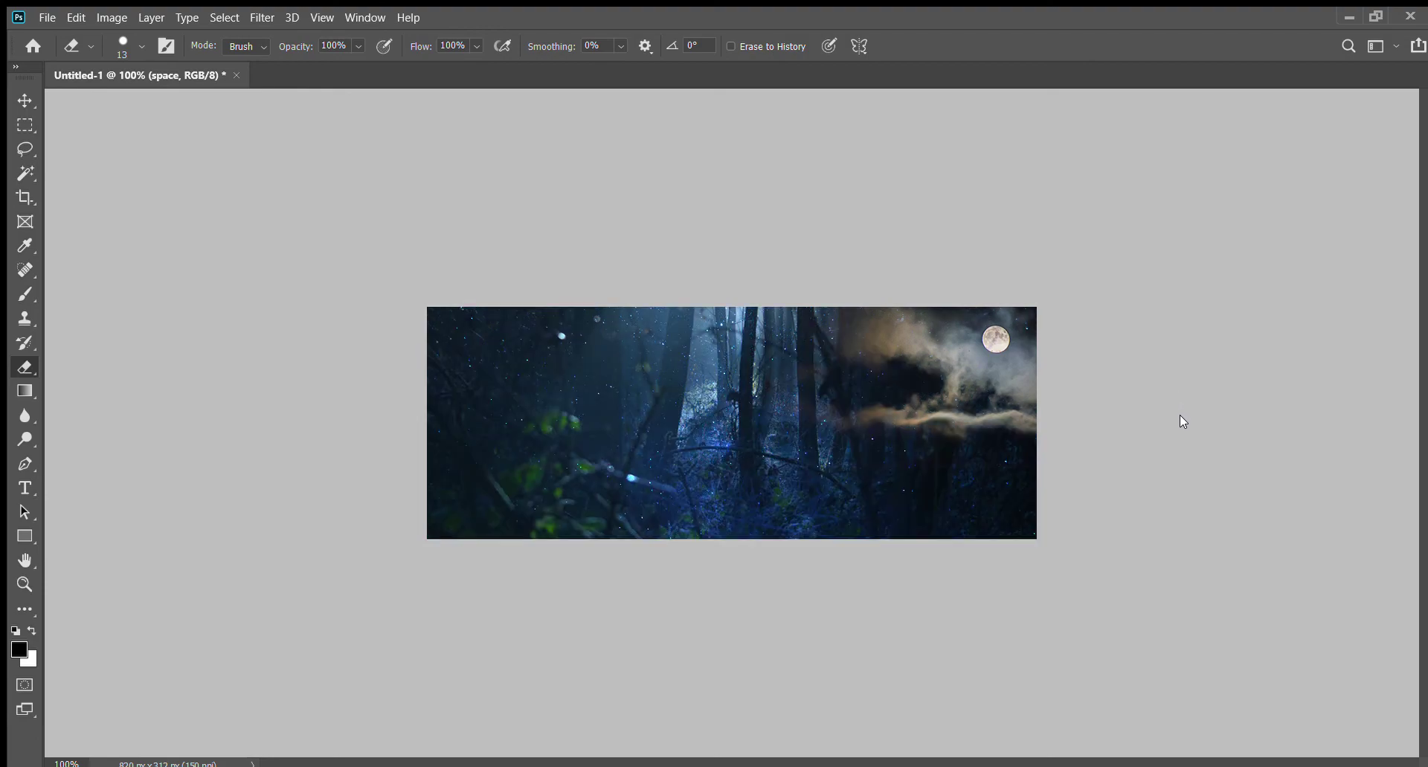
key("ctrl+shift+z")
key("ctrl+shift+z")
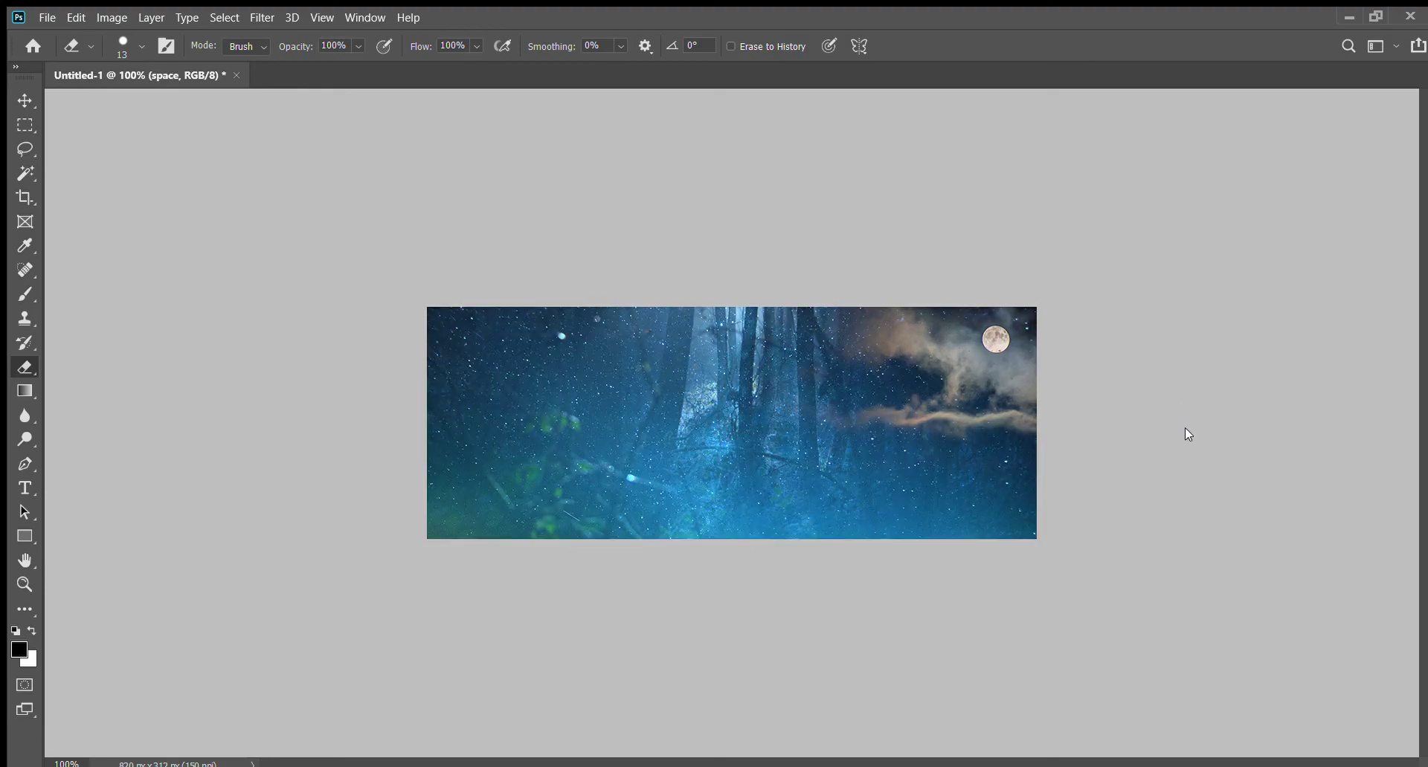
key("ctrl+z")
key("ctrl+shift+z")
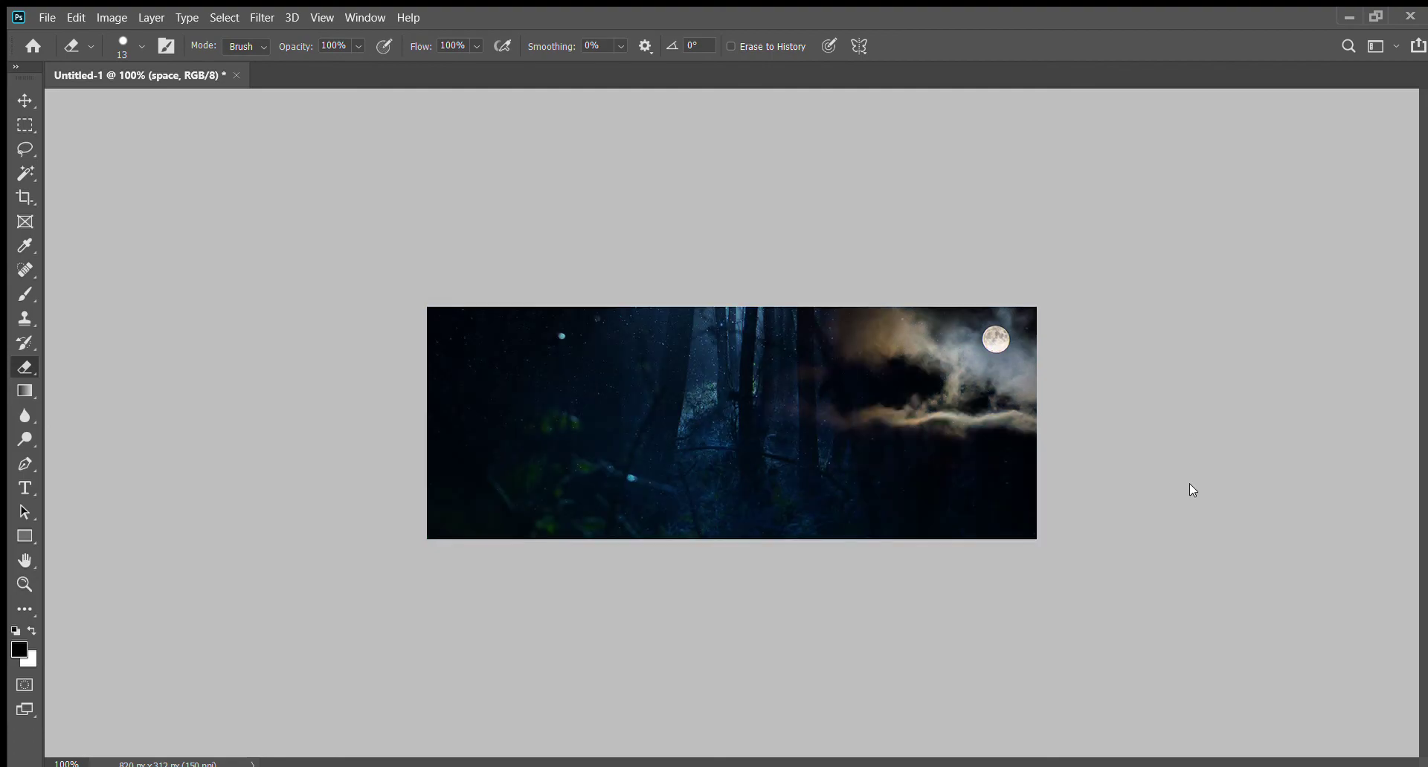
key("ctrl+z")
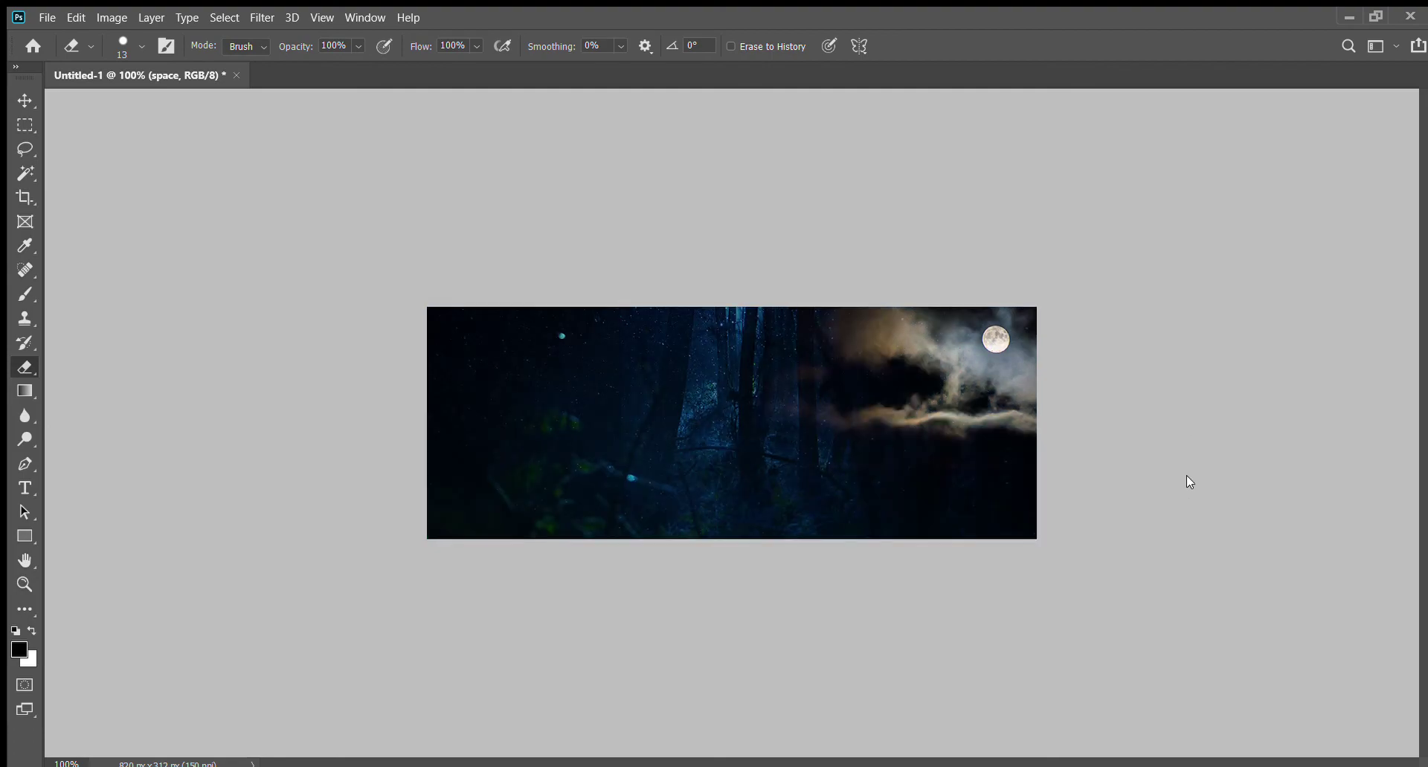
key("ctrl+shift+z")
key("ctrl+shift+z")
key("ctrl+shift+z")
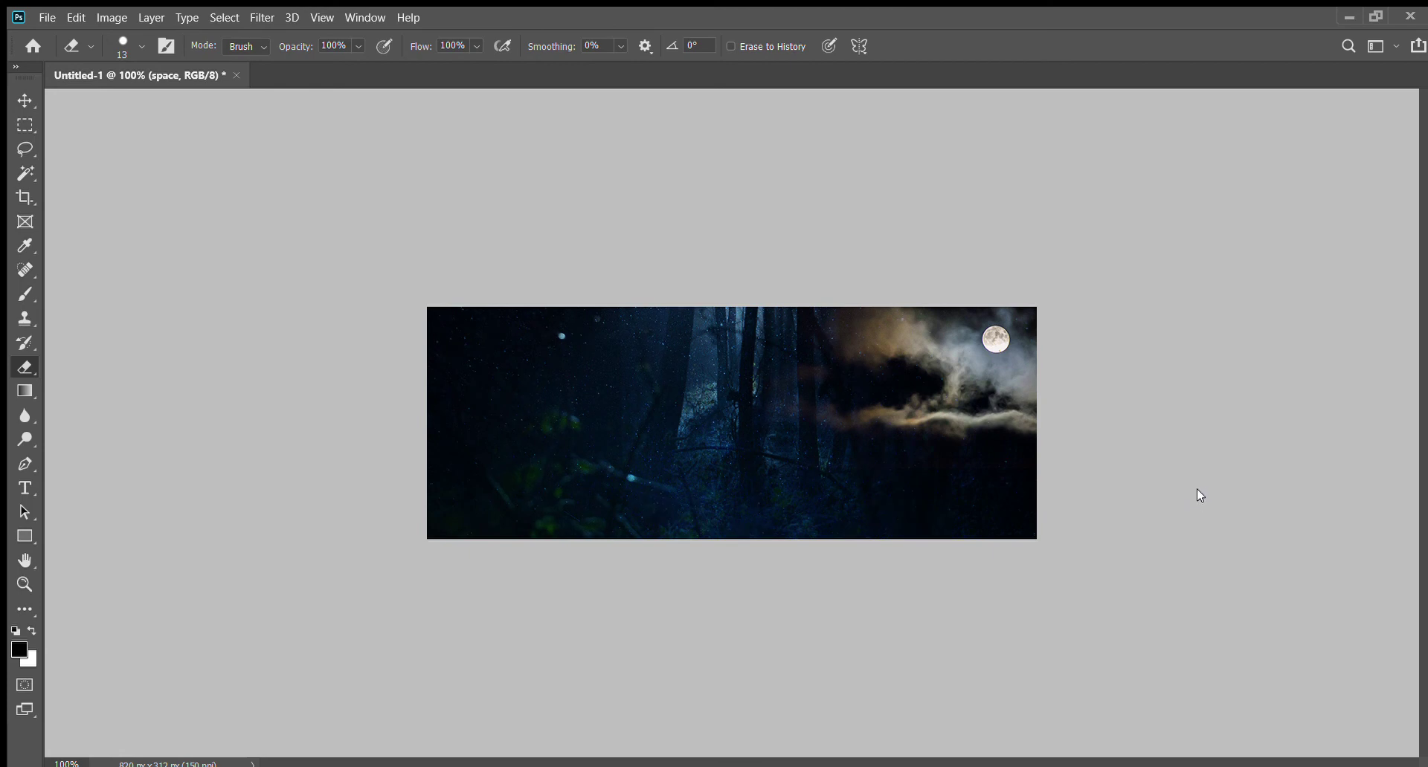
Step: Keep comparing space layer blends and settle on the dark starry blue result
key("ctrl+z")
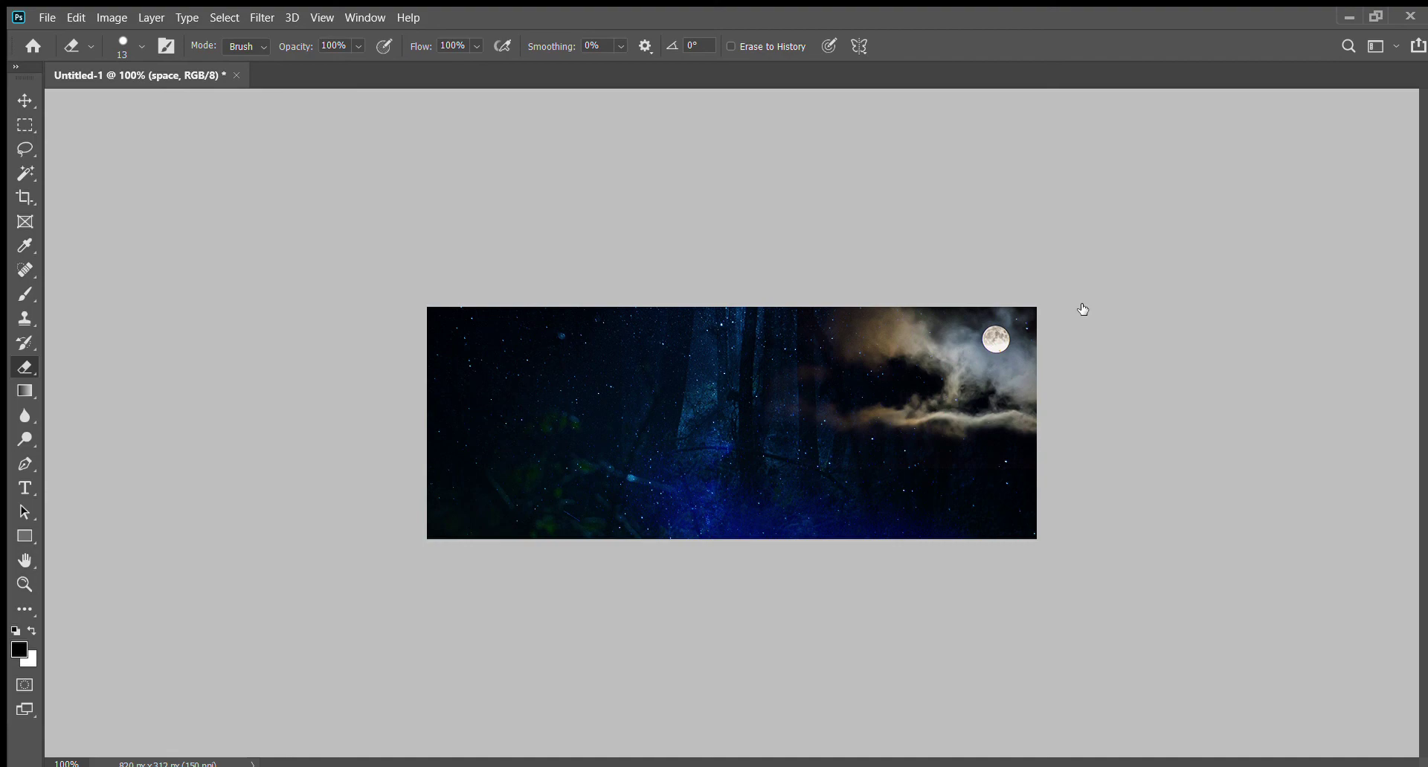
key("ctrl+z")
key("ctrl+shift+z")
key("ctrl+z")
key("ctrl+shift+z")
key("ctrl+shift+z")
key("ctrl+z")
Step: Enlarge and soften the eraser, select the moon layer, and erase the lower cloud streak's left end
key("bracketright")
key("bracketright")
key("bracketright")
key("shift+bracketleft")
key("shift+bracketleft")
key("shift+bracketleft")
key("shift+bracketleft")
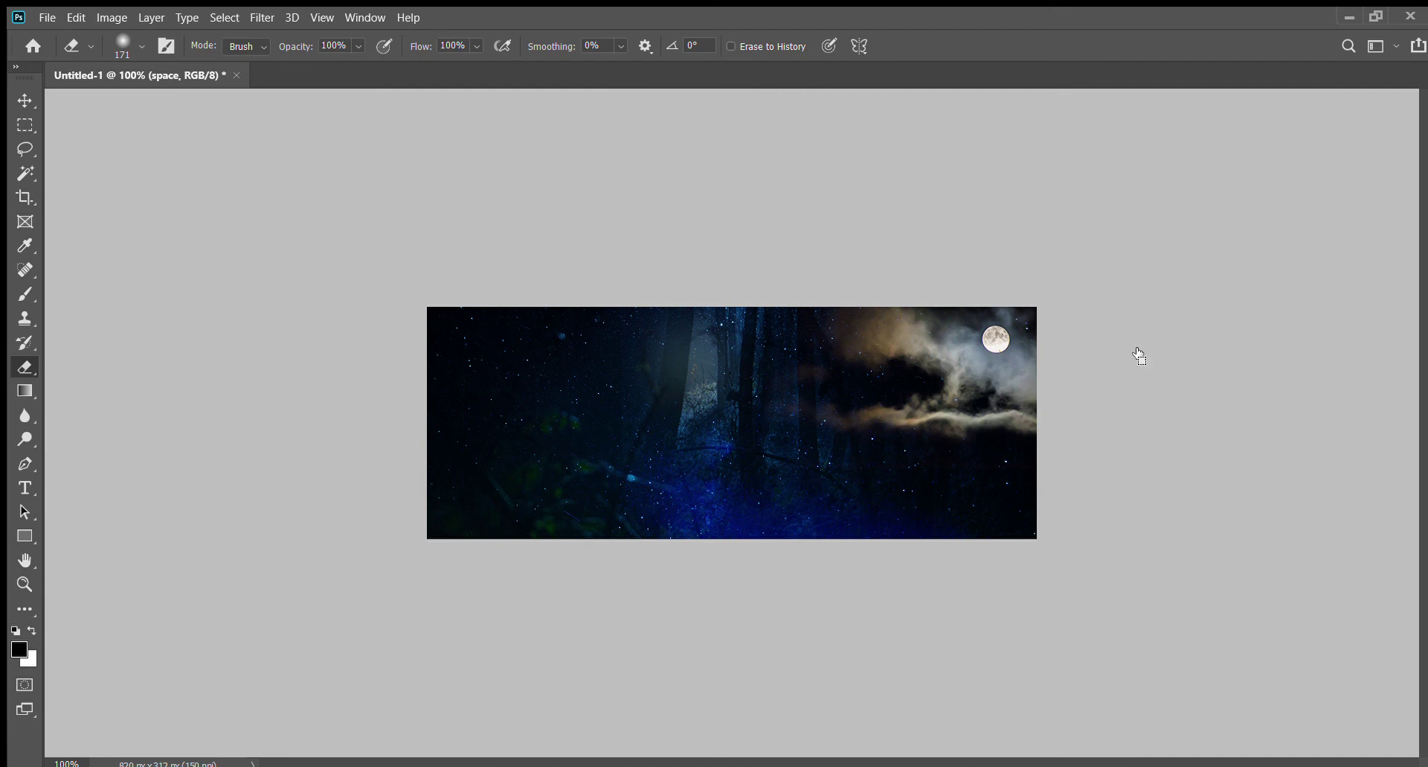
key("ctrl+z")
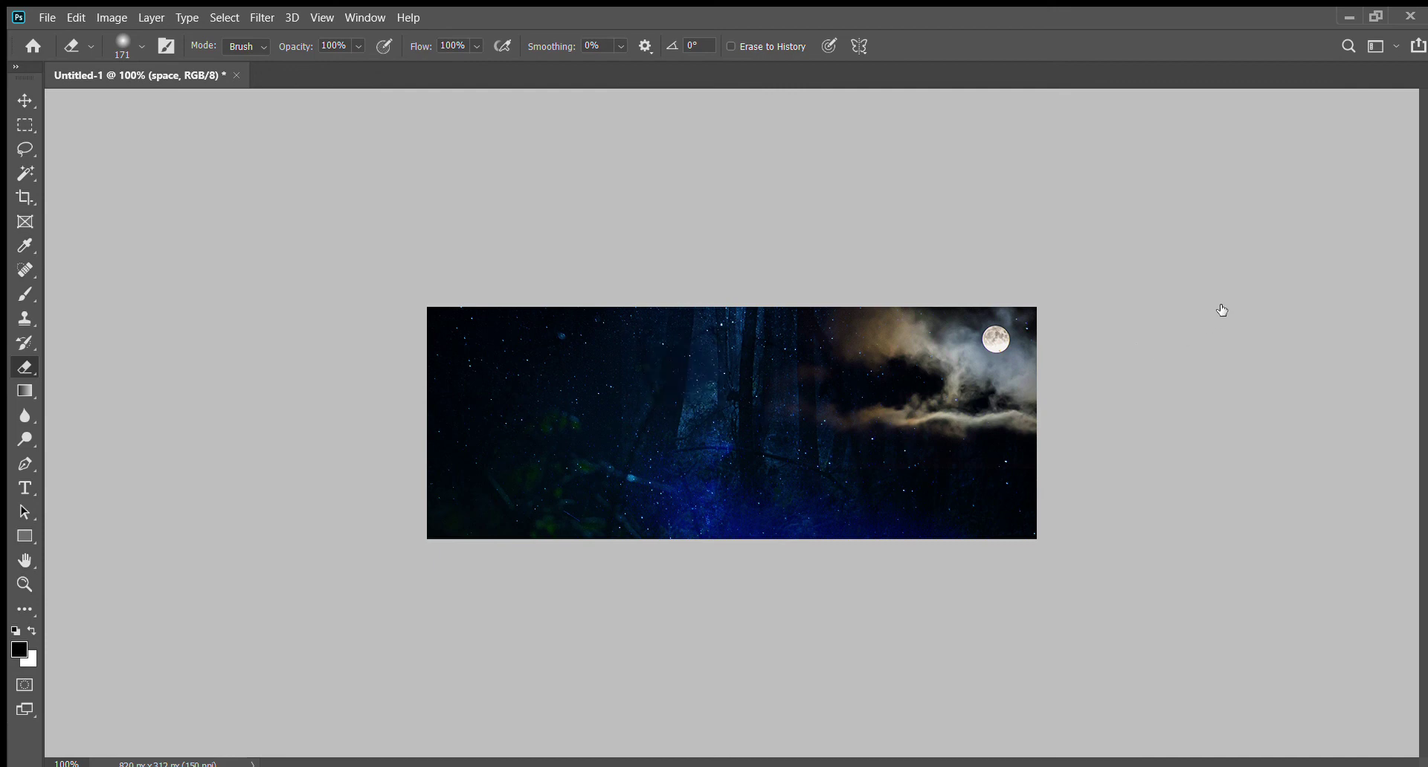
key("alt+bracketright")
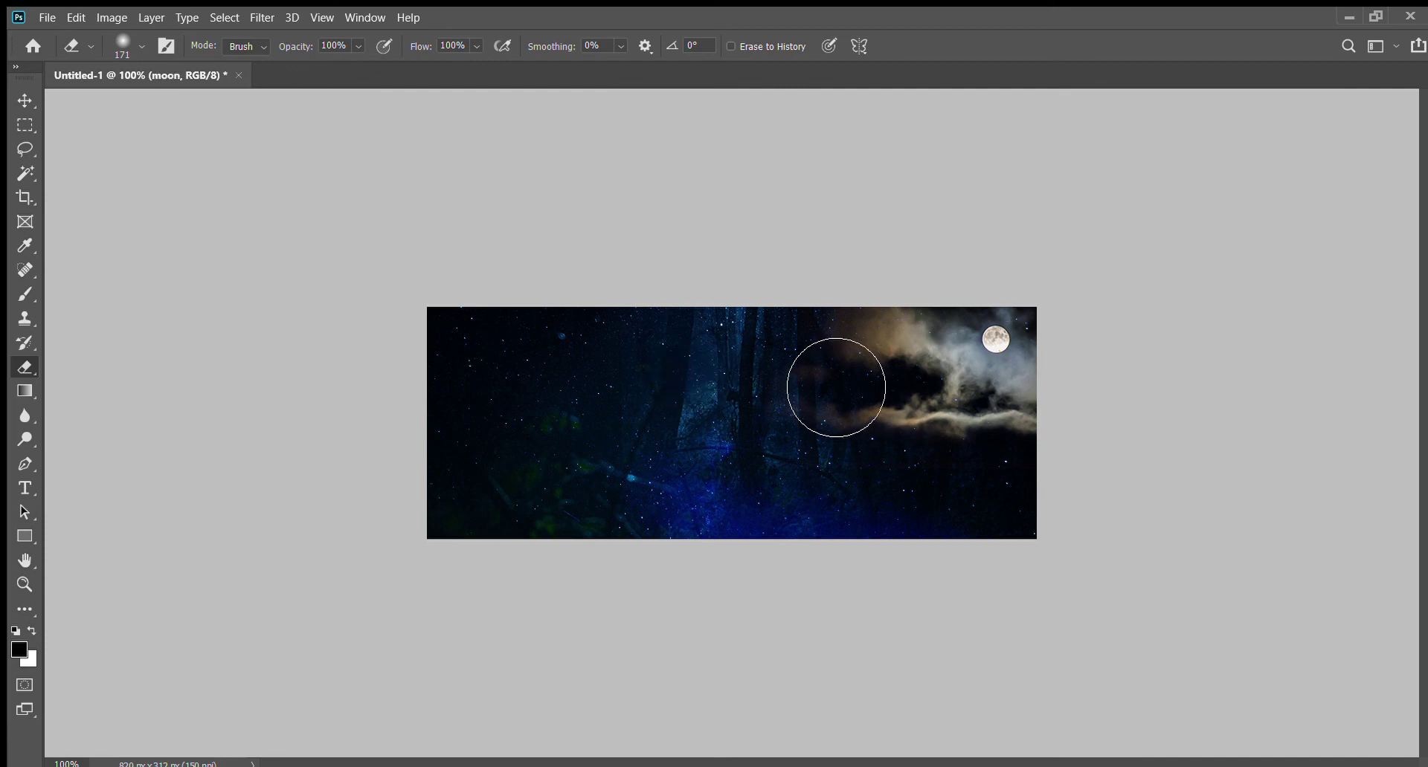
mouse_move(844, 415)
left_mouse_down()
mouse_move(856, 454)
mouse_move(912, 495)
mouse_move(1055, 524)
left_mouse_up()
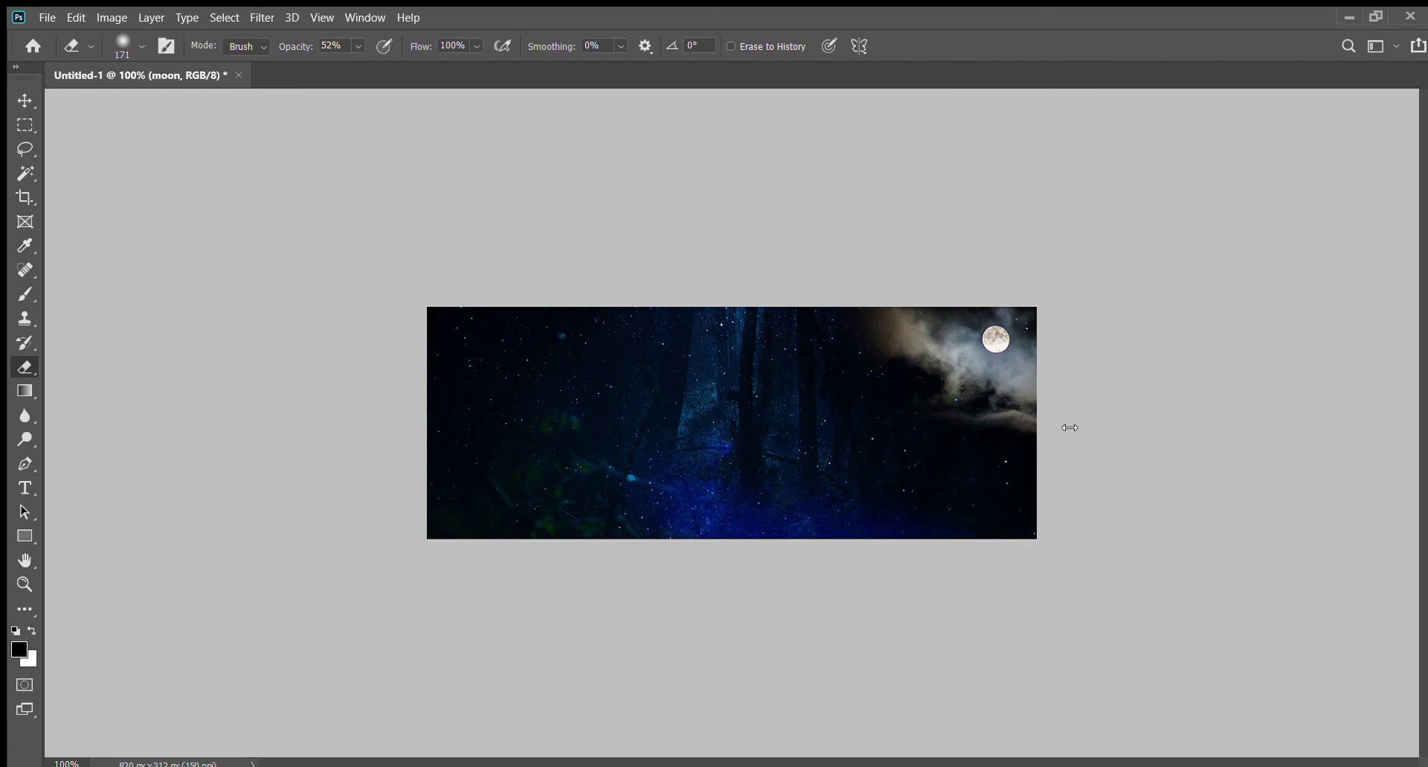
Step: Lightly erase over the moon and clouds at 52% eraser opacity to dim them
left_click(871, 491)
key("ctrl+shift+z")
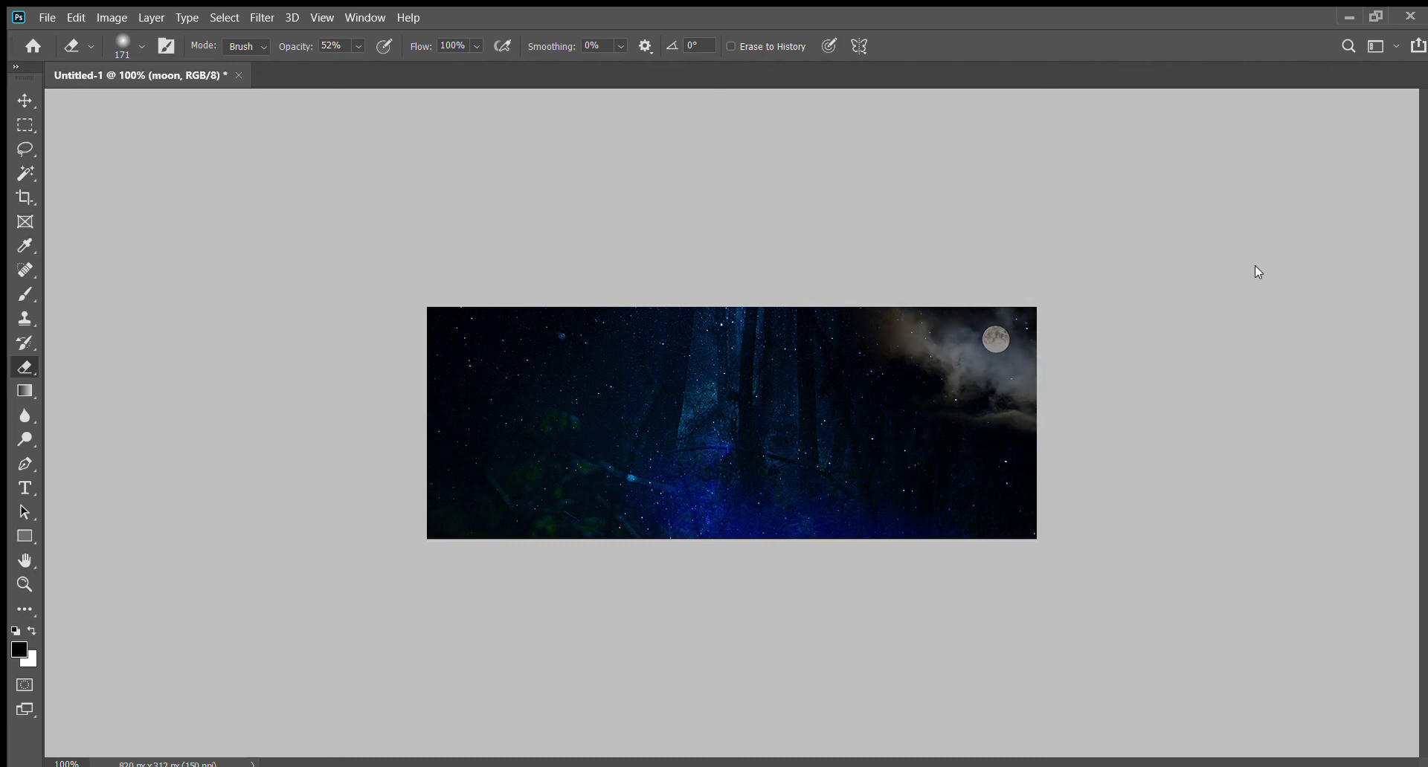
left_click(23, 101)
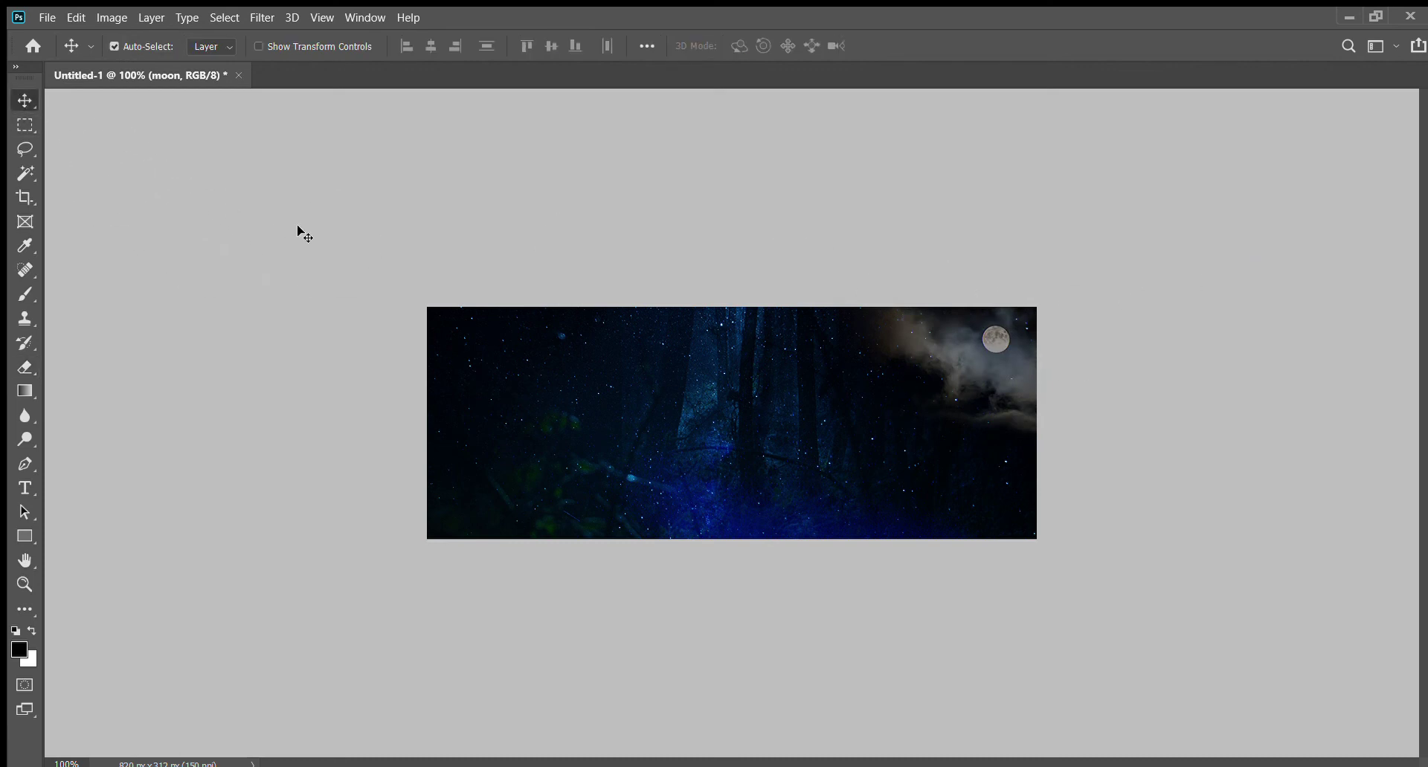